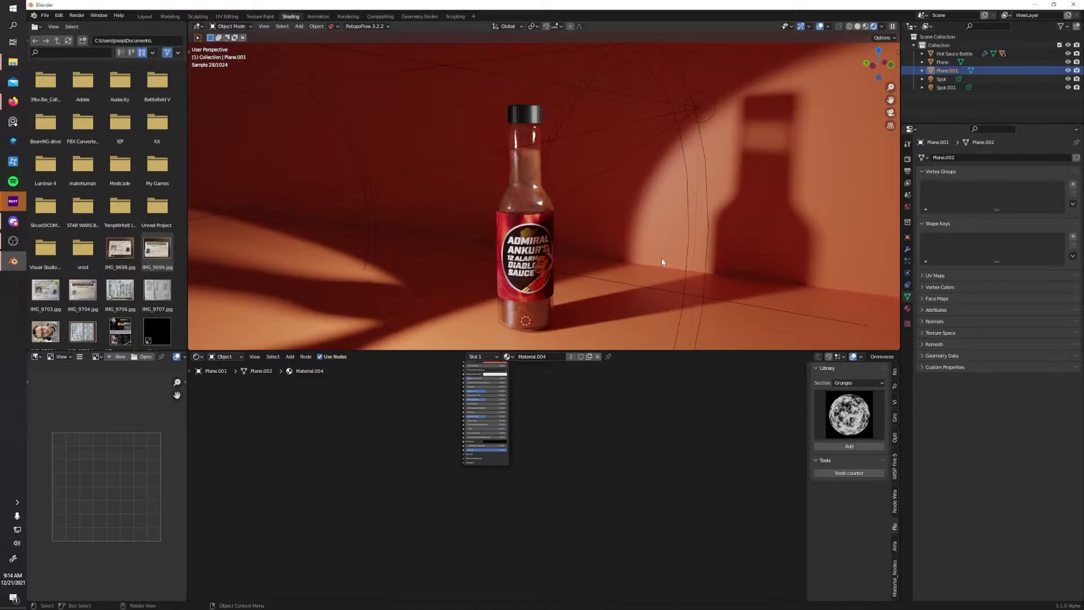
- Untick Caustic Light on Spot.001 to compare the render, then tick it again
{"action": "left_click", "coordinate": [706, 174]}
{"action": "left_click", "coordinate": [615, 278], "text": "shift"}
{"action": "left_click", "coordinate": [624, 322]}
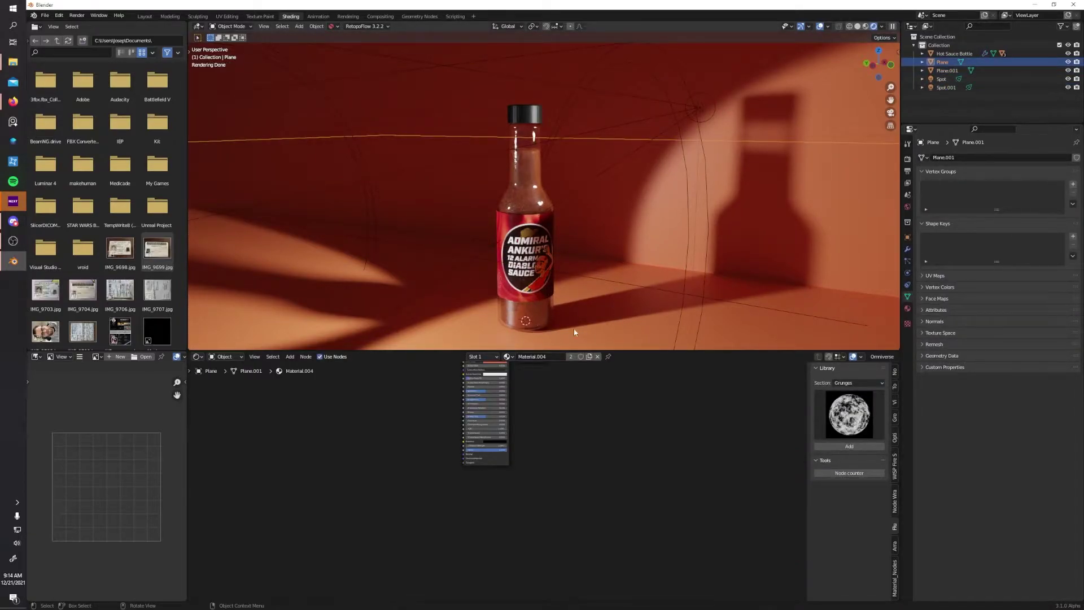
{"action": "left_click", "coordinate": [696, 119]}
{"action": "left_click", "coordinate": [986, 263]}
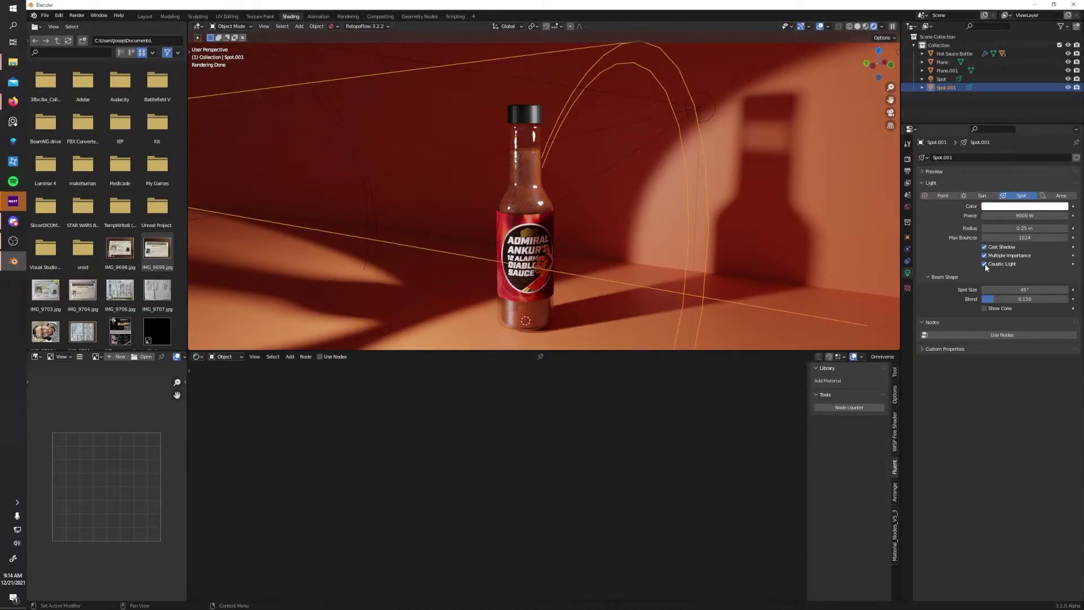
{"action": "left_click", "coordinate": [985, 264]}
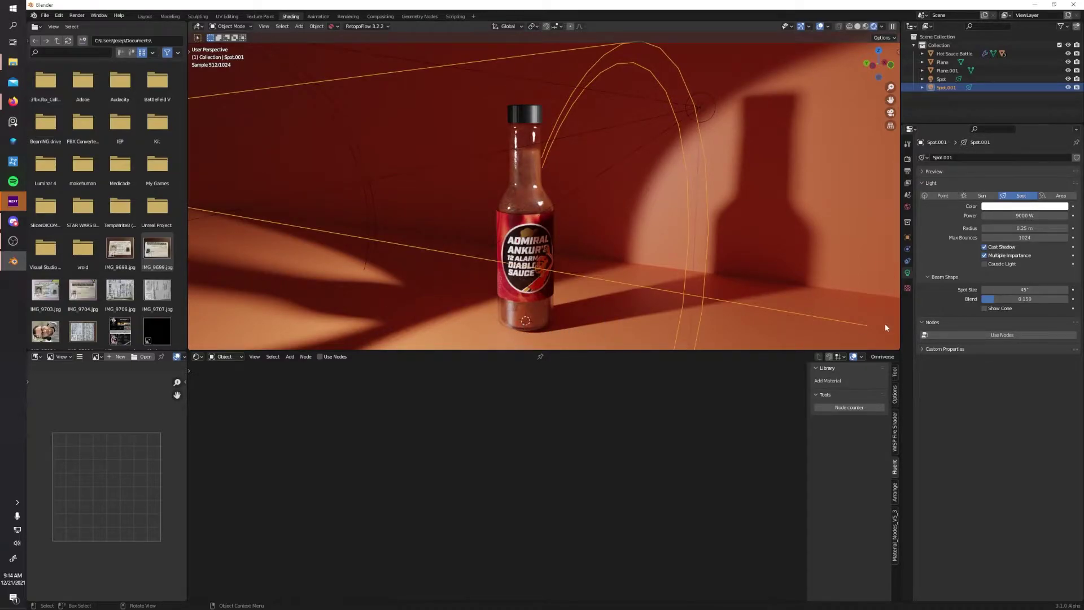
{"action": "left_click", "coordinate": [985, 264]}
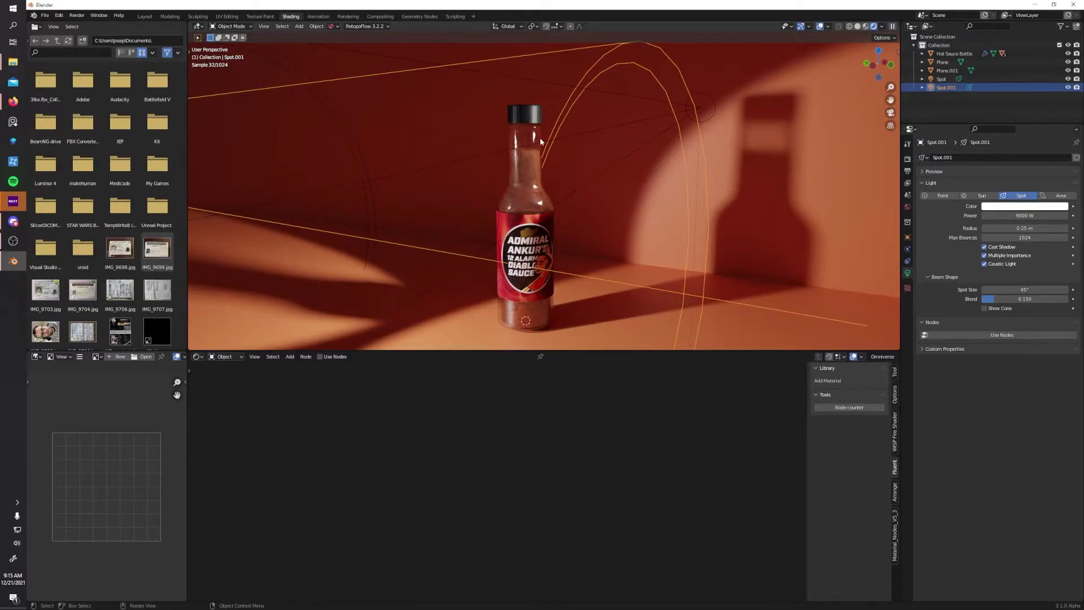
- Tint the spot light's colour red, then lower saturation to make it pink
{"action": "left_click", "coordinate": [1023, 208]}
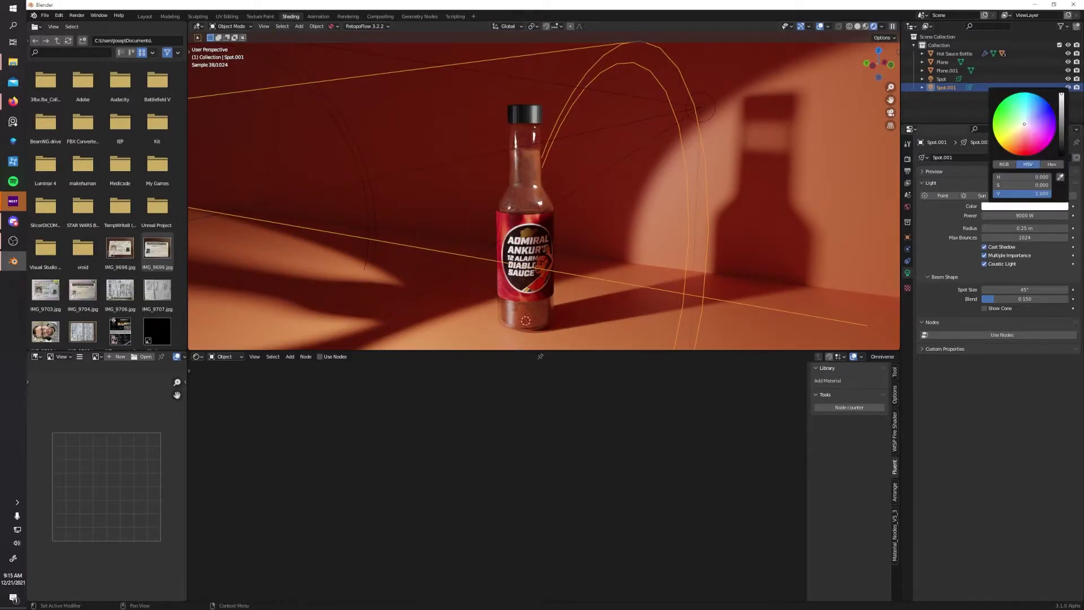
{"action": "left_click", "coordinate": [1028, 150]}
{"action": "left_click", "coordinate": [1028, 129]}
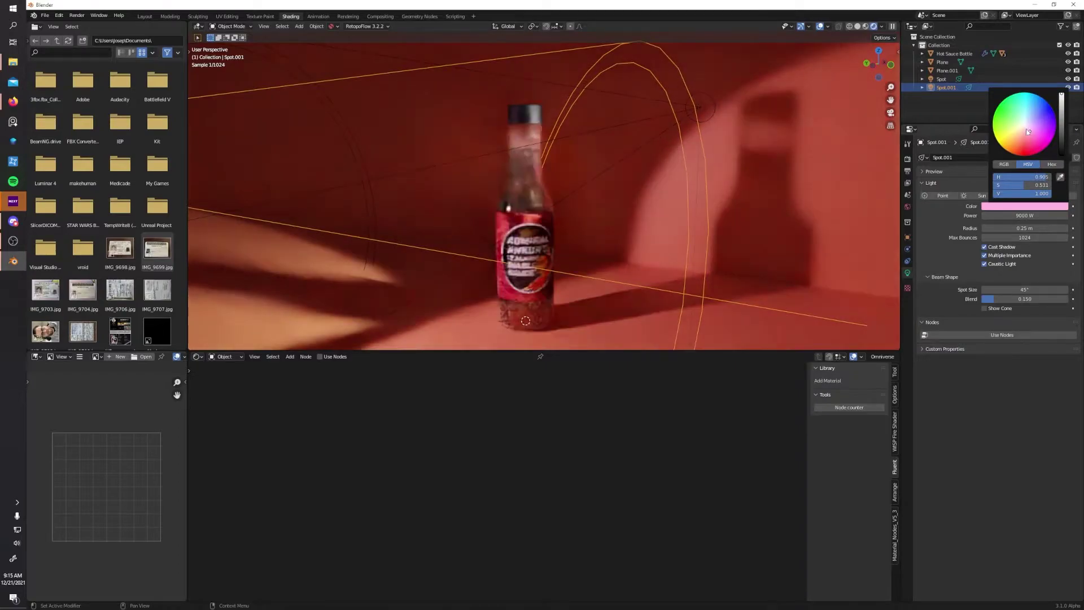
- Select the back wall Plane.001 in the viewport
{"action": "left_click", "coordinate": [766, 203]}
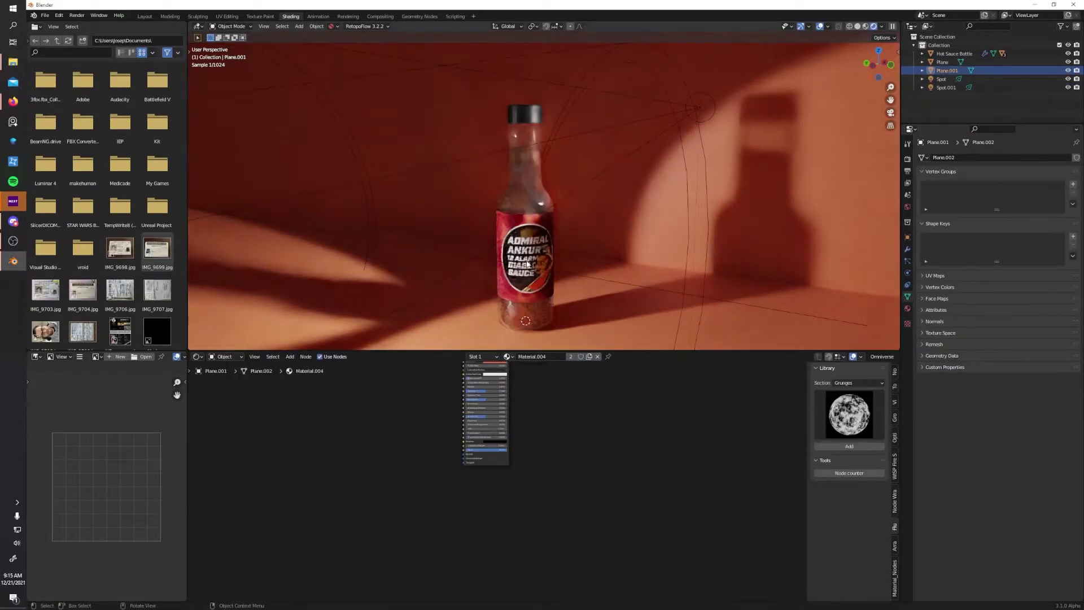
{"action": "left_click", "coordinate": [508, 148]}
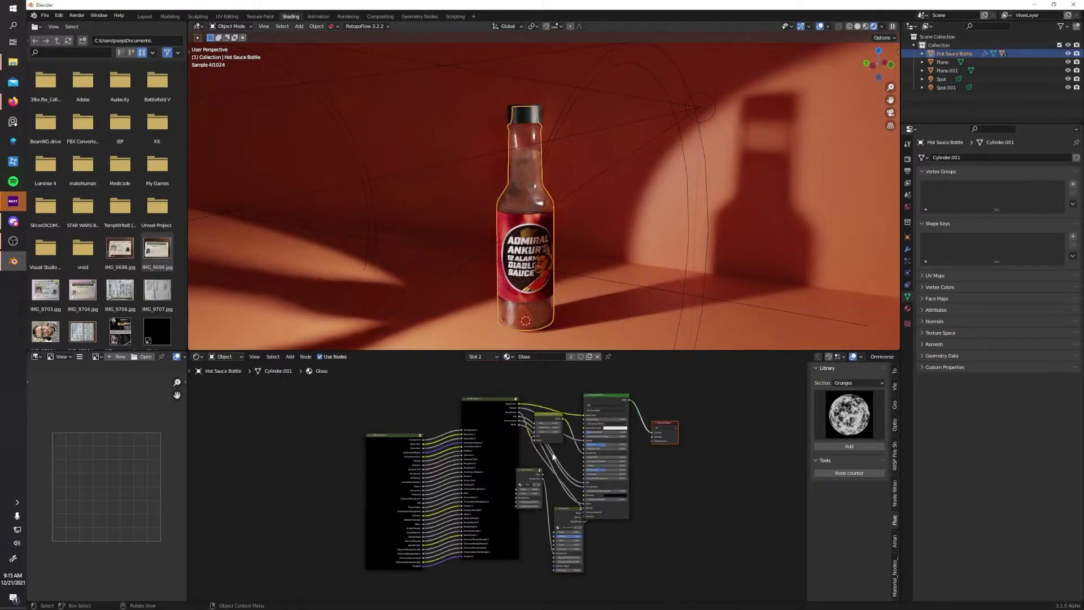
{"action": "left_click", "coordinate": [757, 92]}
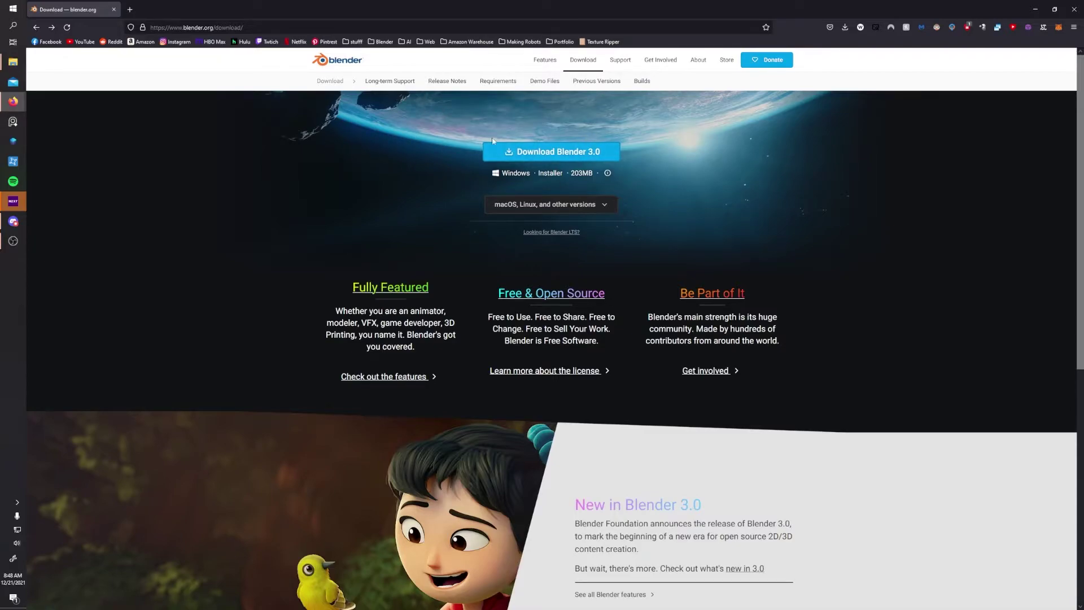
- Save the Blender 3.1.0 D13533 zip from the Experimental site's Patch builds list
{"action": "scroll", "coordinate": [419, 426], "scroll_direction": "down", "scroll_amount": 7}
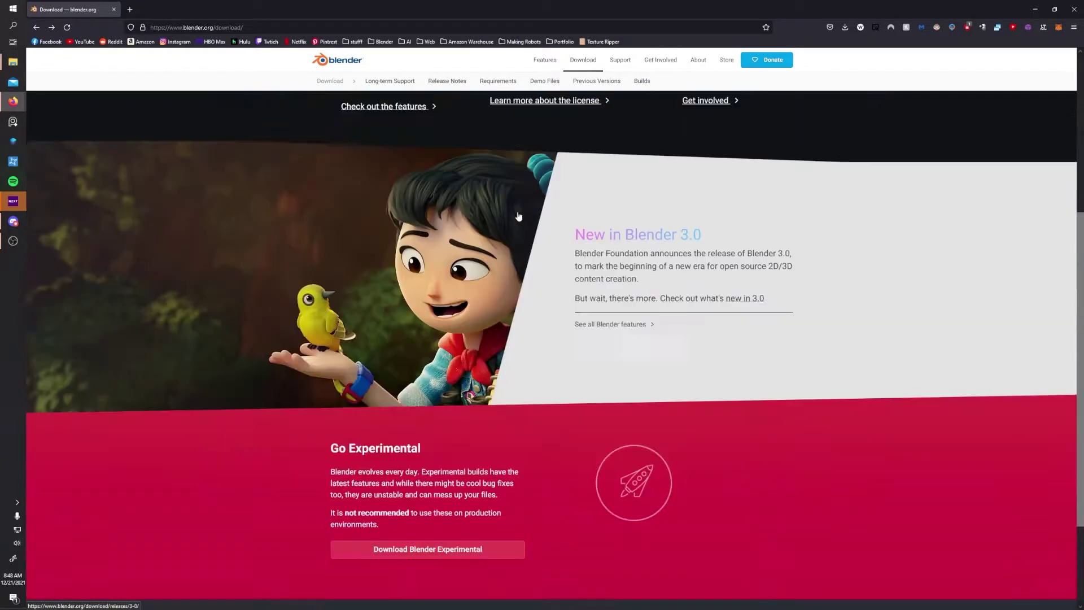
{"action": "left_click", "coordinate": [419, 426]}
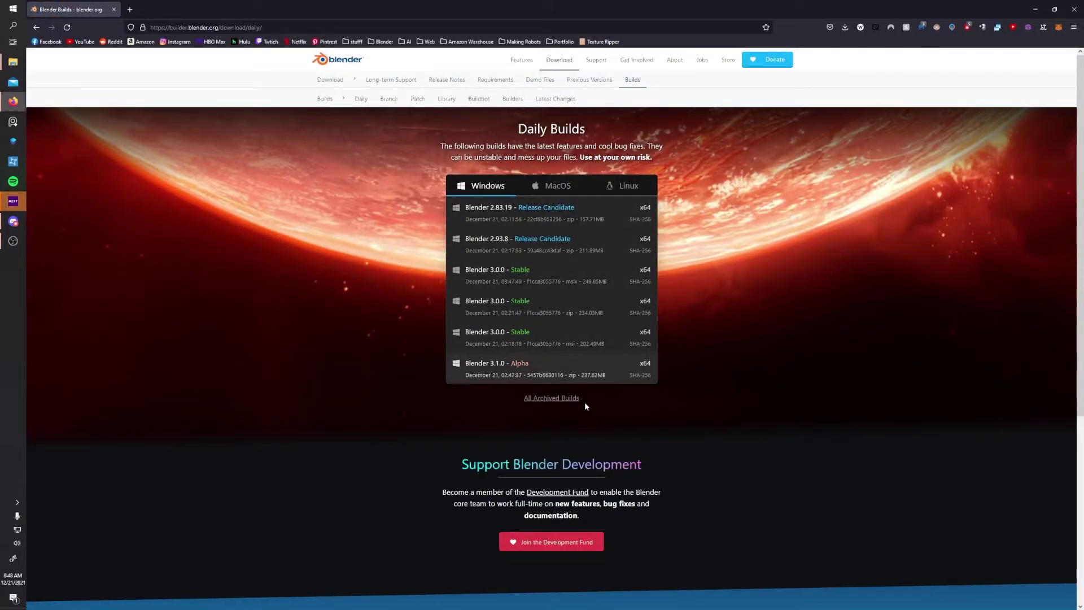
{"action": "left_click", "coordinate": [416, 99]}
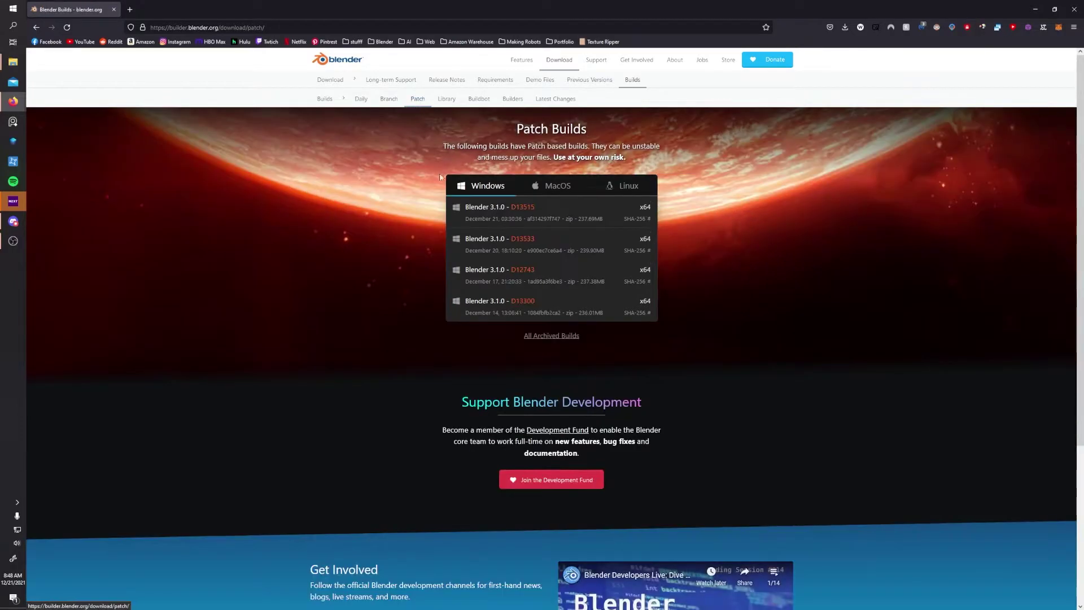
{"action": "left_click", "coordinate": [525, 249]}
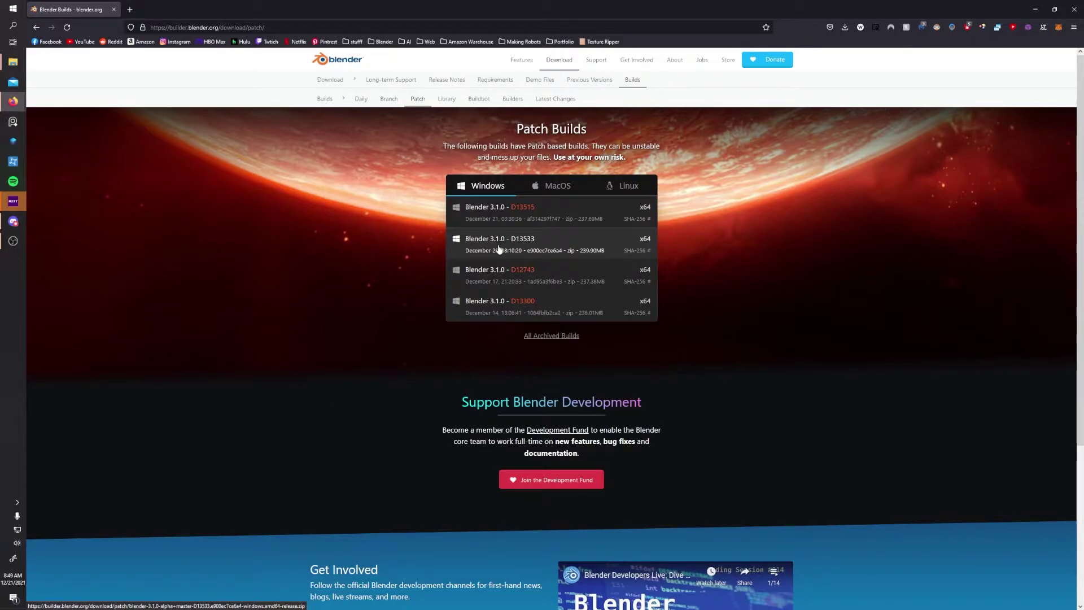
{"action": "left_click", "coordinate": [567, 244]}
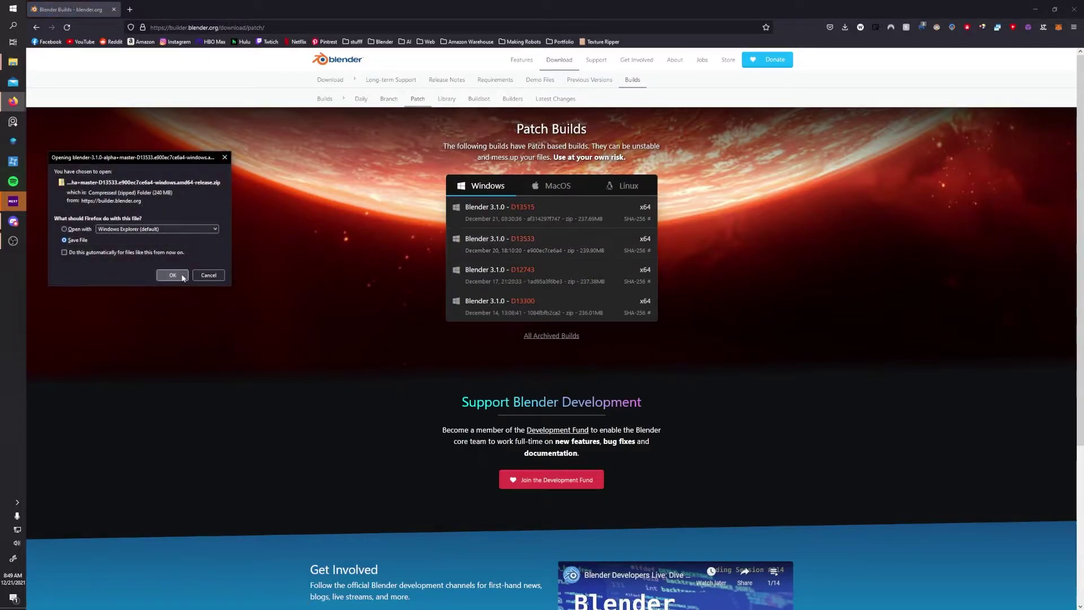
{"action": "left_click", "coordinate": [172, 274]}
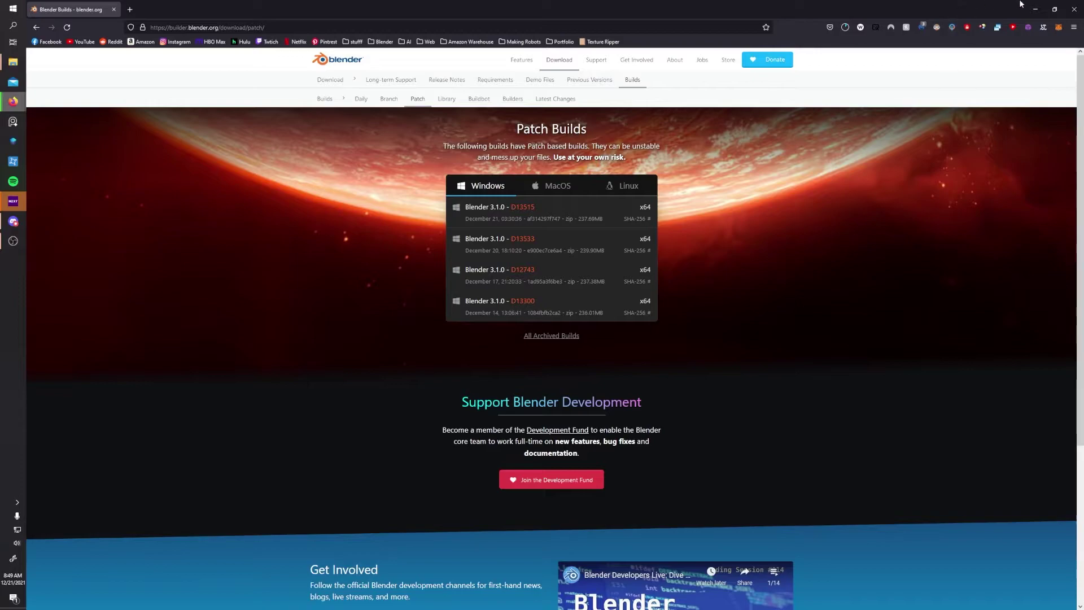
- Run blender.exe from the extracted blender-3.1.0 folder in Blender 3.1 A Caustics
{"action": "left_click", "coordinate": [1037, 8]}
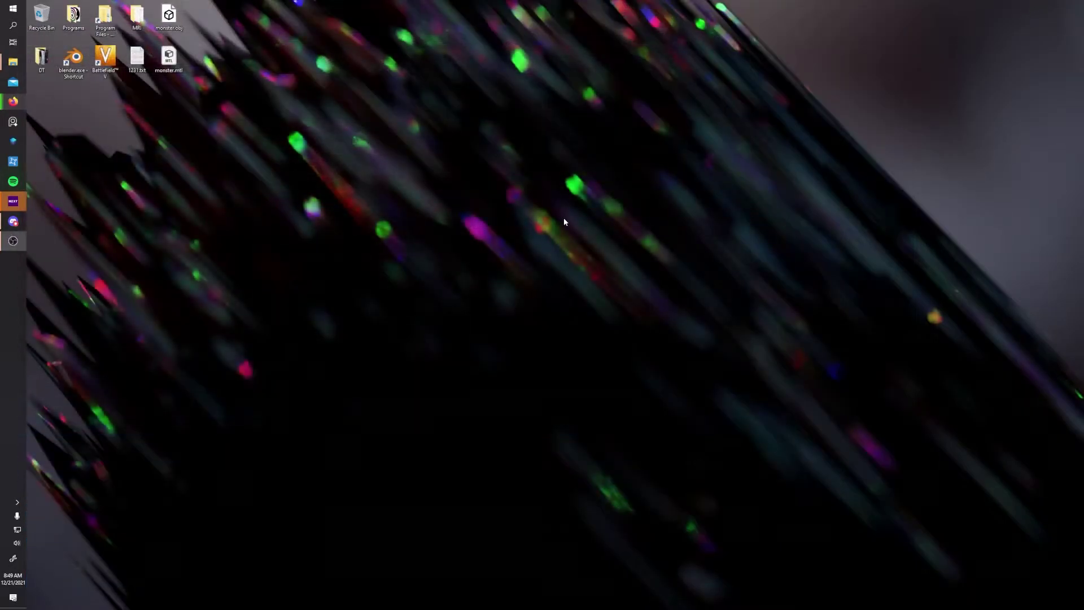
{"action": "key", "text": "alt+Tab"}
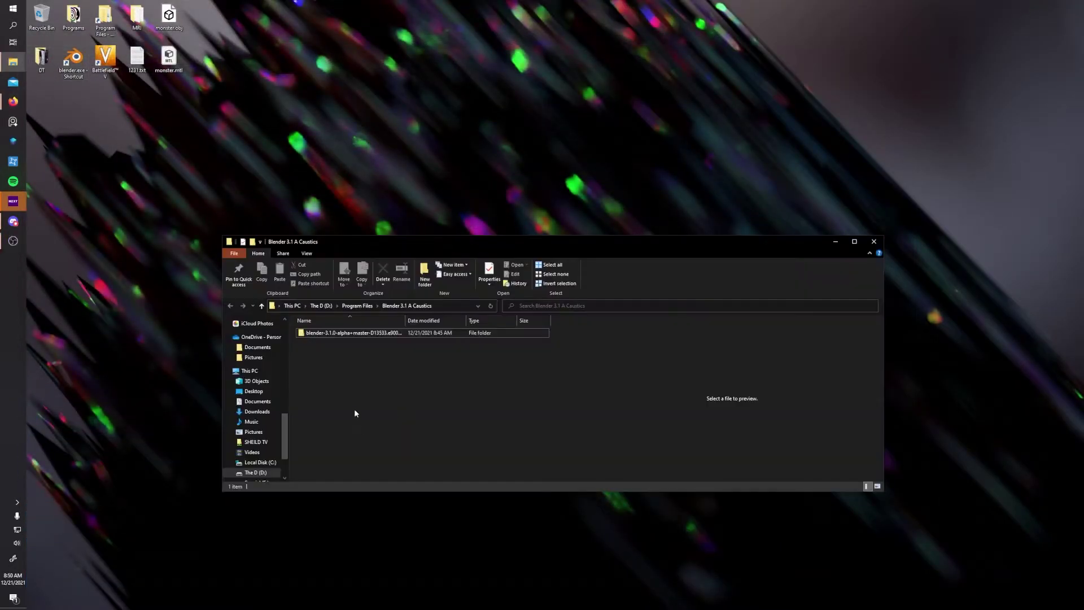
{"action": "double_click", "coordinate": [345, 334]}
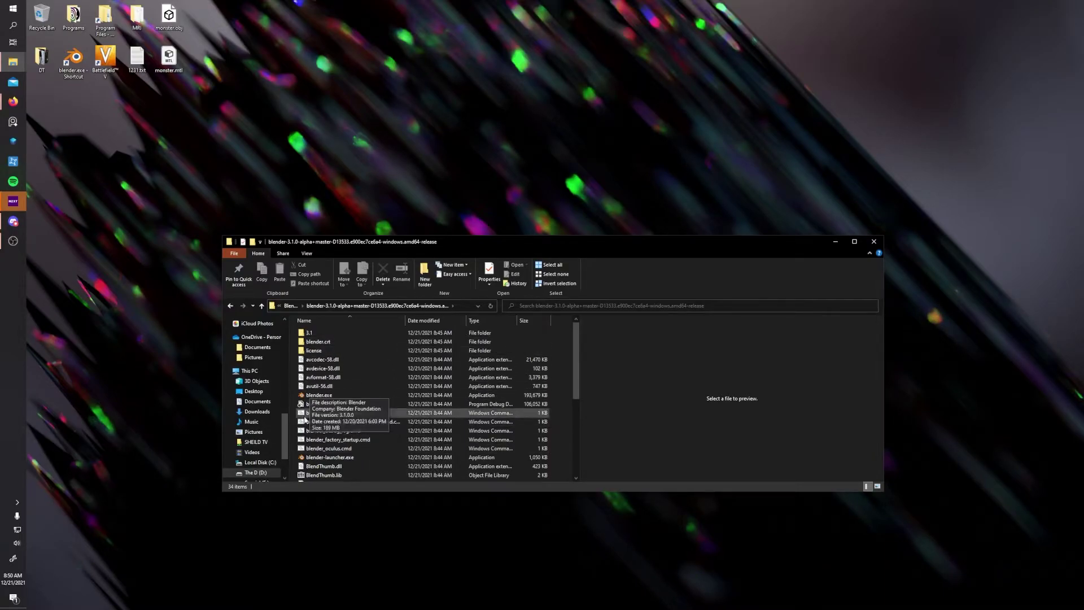
{"action": "left_click", "coordinate": [315, 396]}
{"action": "double_click", "coordinate": [350, 395]}
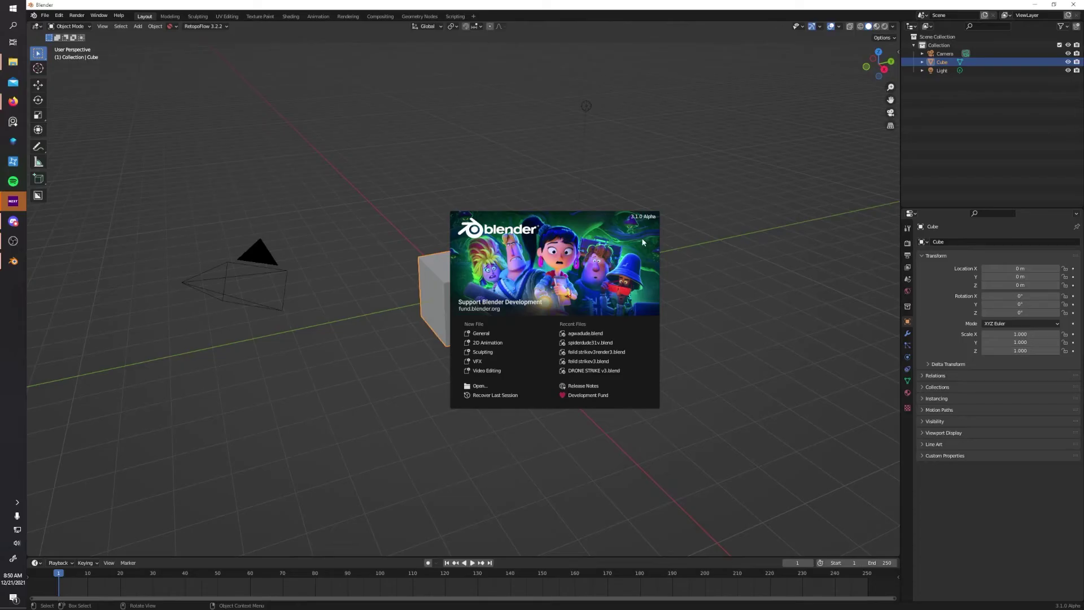
- Delete the camera from the default scene and select the cube
{"action": "left_click_drag", "start_coordinate": [235, 89], "coordinate": [671, 357]}
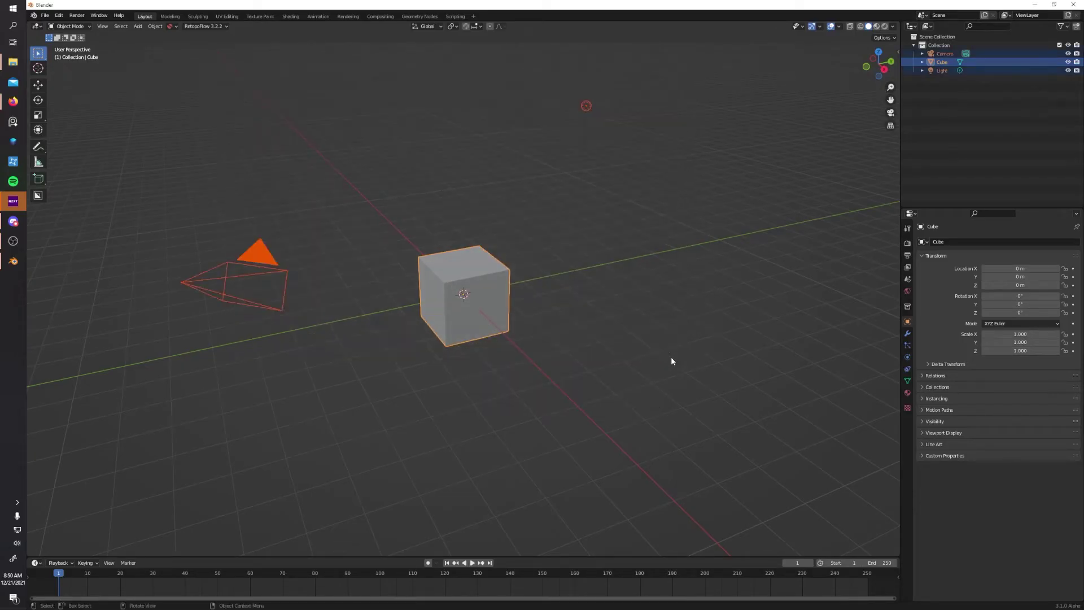
{"action": "left_click", "coordinate": [460, 103]}
{"action": "left_click", "coordinate": [248, 297]}
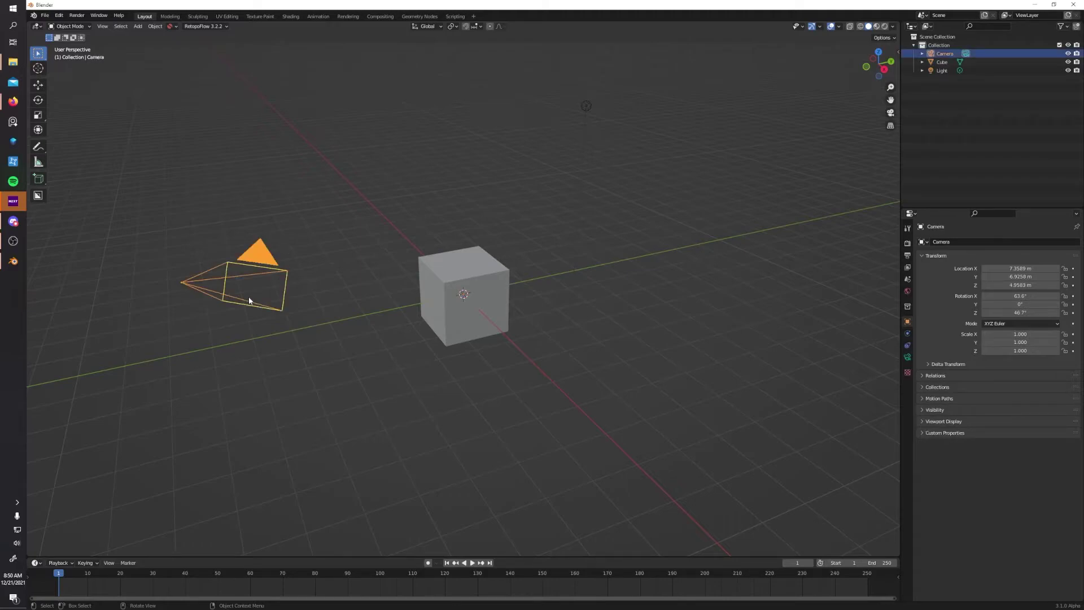
{"action": "key", "text": "Delete"}
{"action": "left_click", "coordinate": [449, 330]}
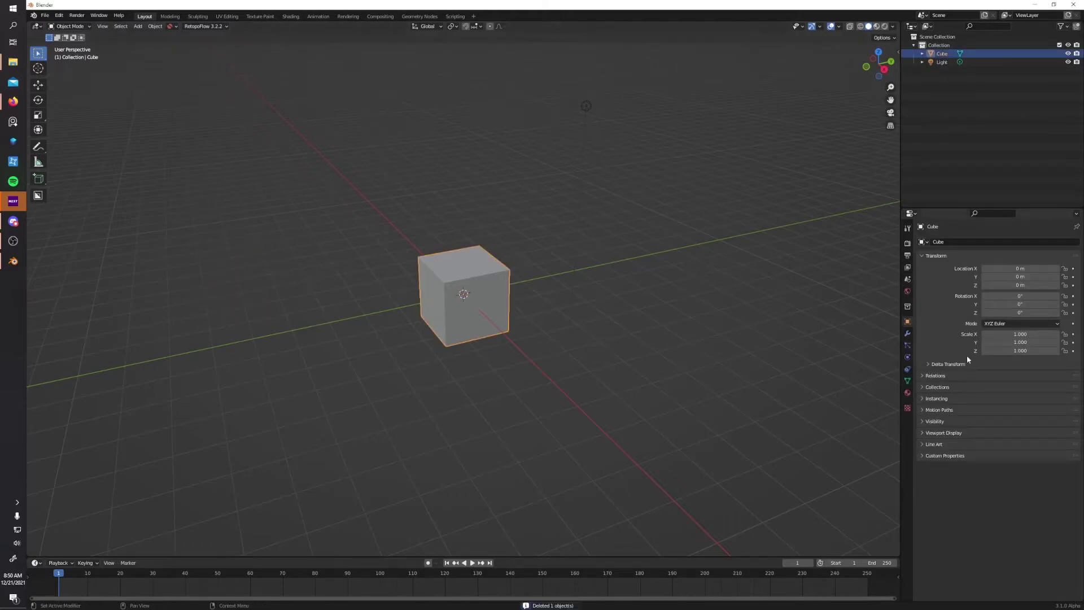
{"action": "left_click", "coordinate": [908, 289]}
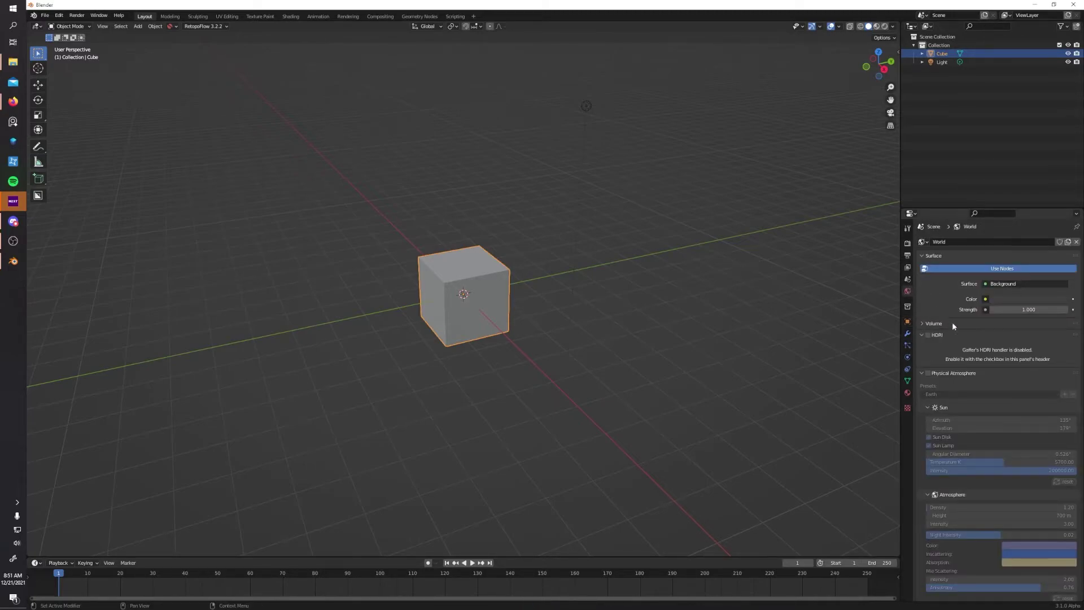
{"action": "left_click", "coordinate": [909, 393]}
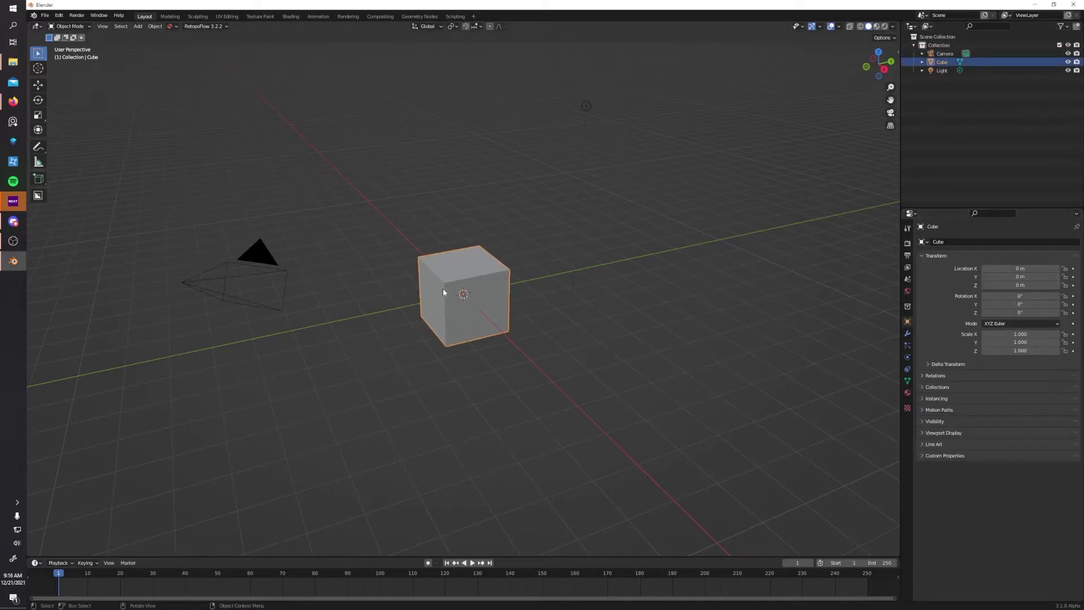
- Move the cube up 1 m on Z and add a plane scaled by 100
{"action": "type", "text": "gz1"}
{"action": "key", "text": "Return"}
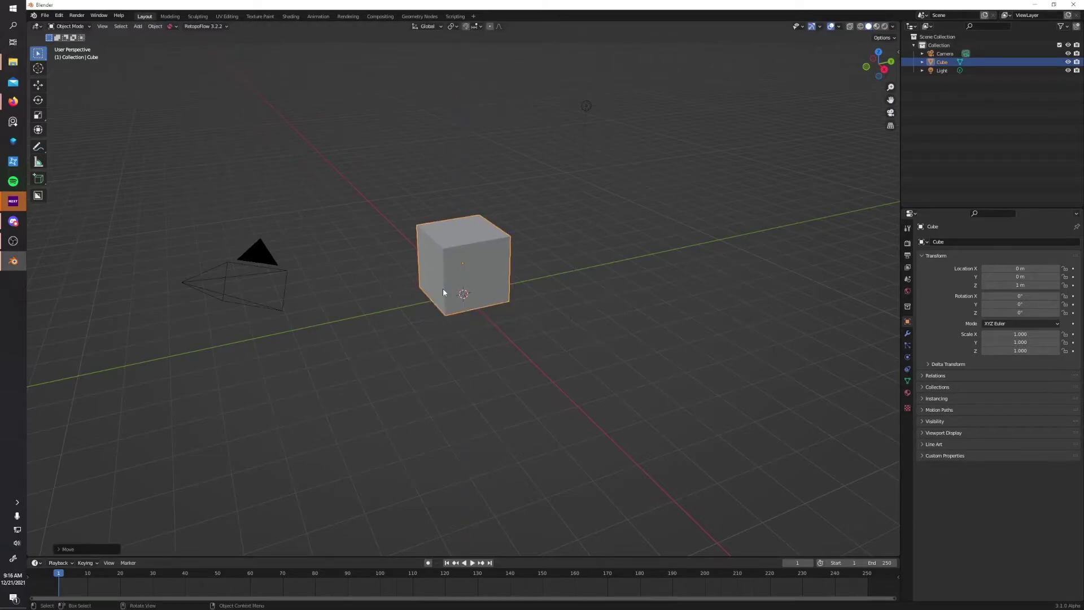
{"action": "key", "text": "shift+a"}
{"action": "left_click", "coordinate": [435, 232]}
{"action": "type", "text": "s"}
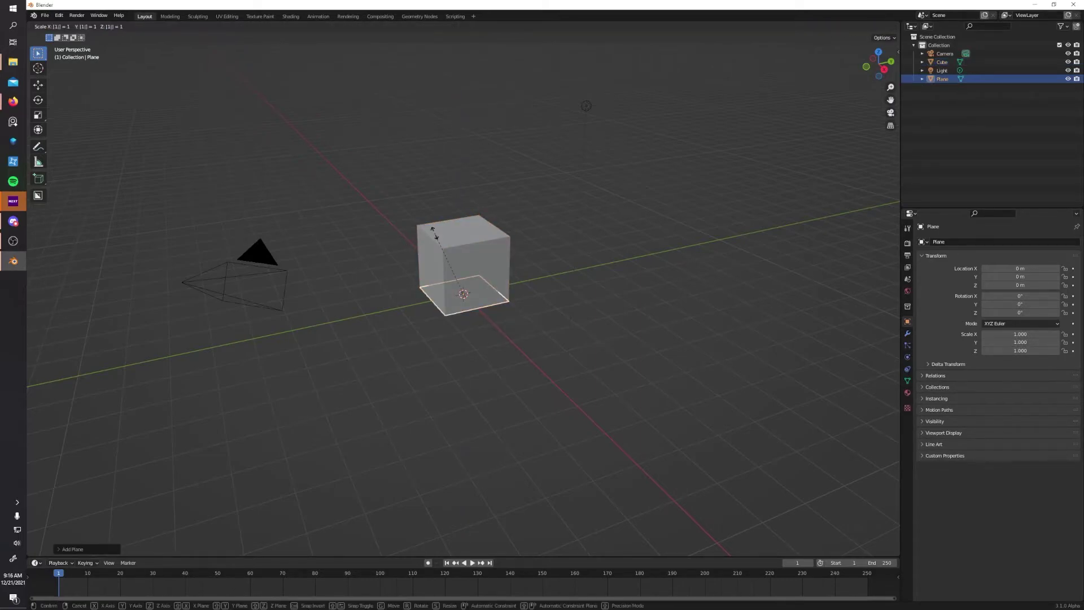
{"action": "type", "text": "100"}
{"action": "key", "text": "Return"}
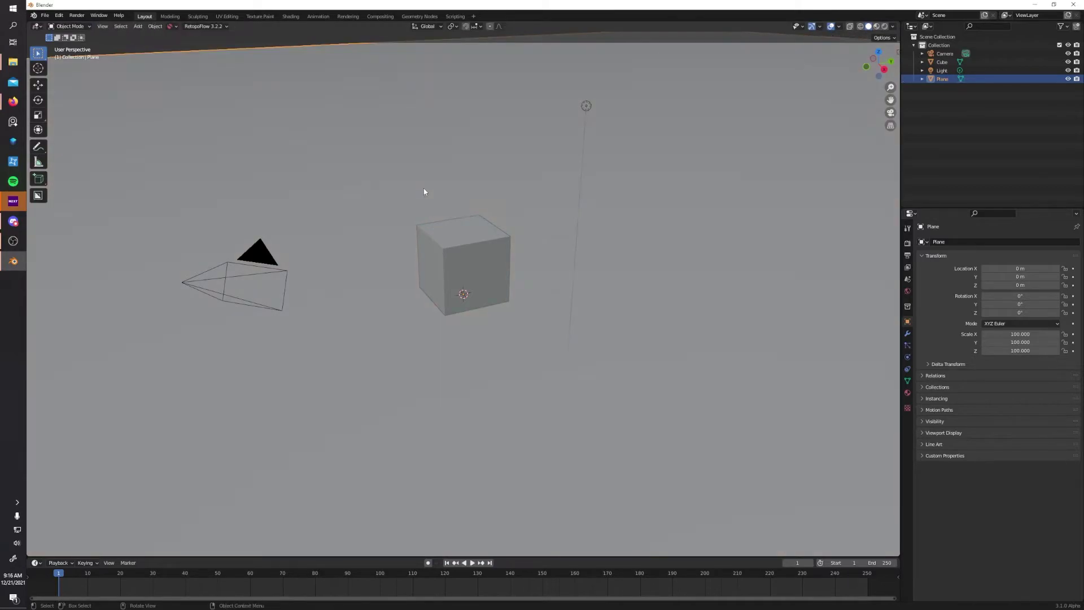
- Set the render engine to Cycles, device GPU Compute, feature set Experimental
{"action": "left_click", "coordinate": [445, 252]}
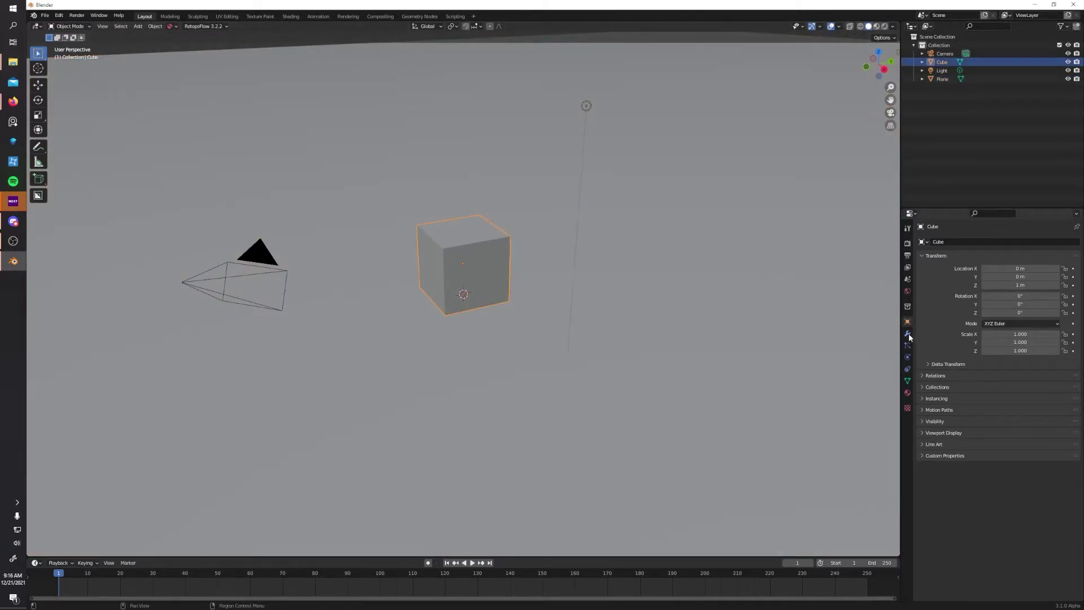
{"action": "left_click", "coordinate": [907, 243]}
{"action": "left_click", "coordinate": [994, 241]}
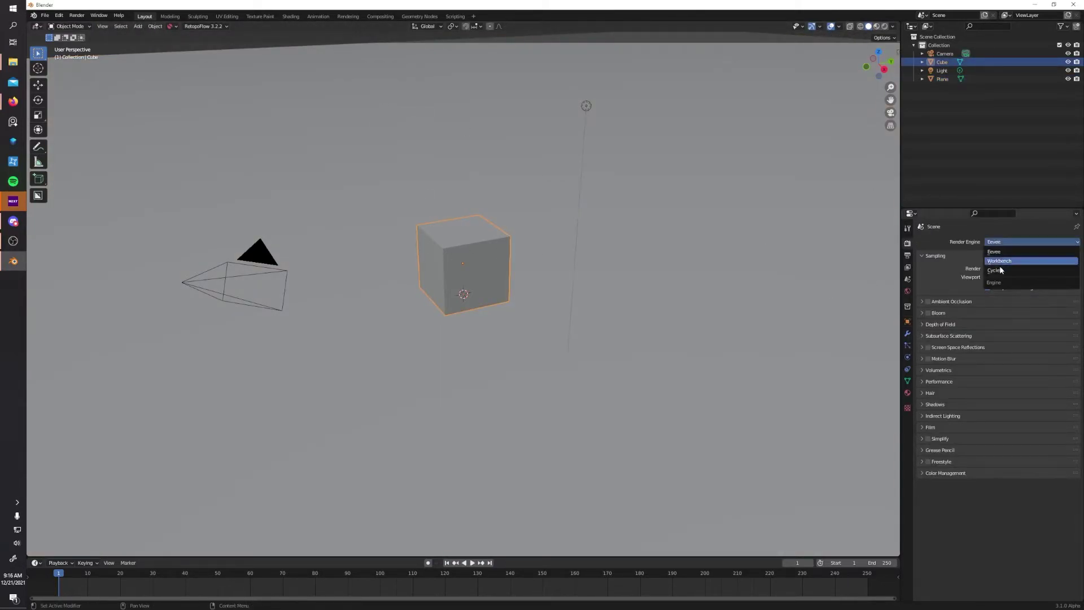
{"action": "left_click", "coordinate": [1000, 263]}
{"action": "left_click", "coordinate": [1011, 262]}
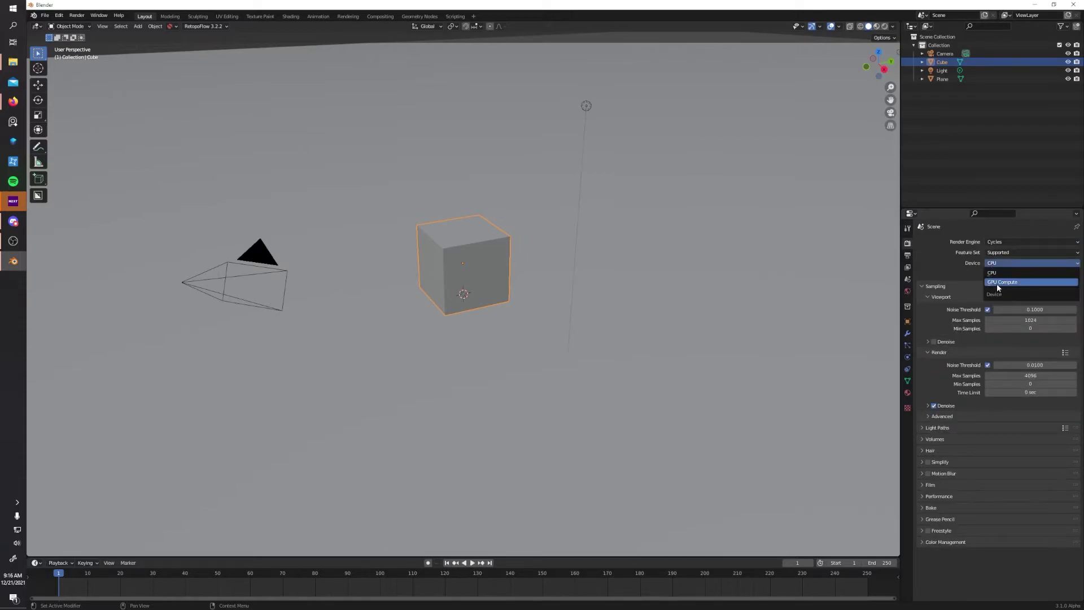
{"action": "left_click", "coordinate": [997, 282]}
{"action": "left_click", "coordinate": [1003, 254]}
{"action": "left_click", "coordinate": [1010, 271]}
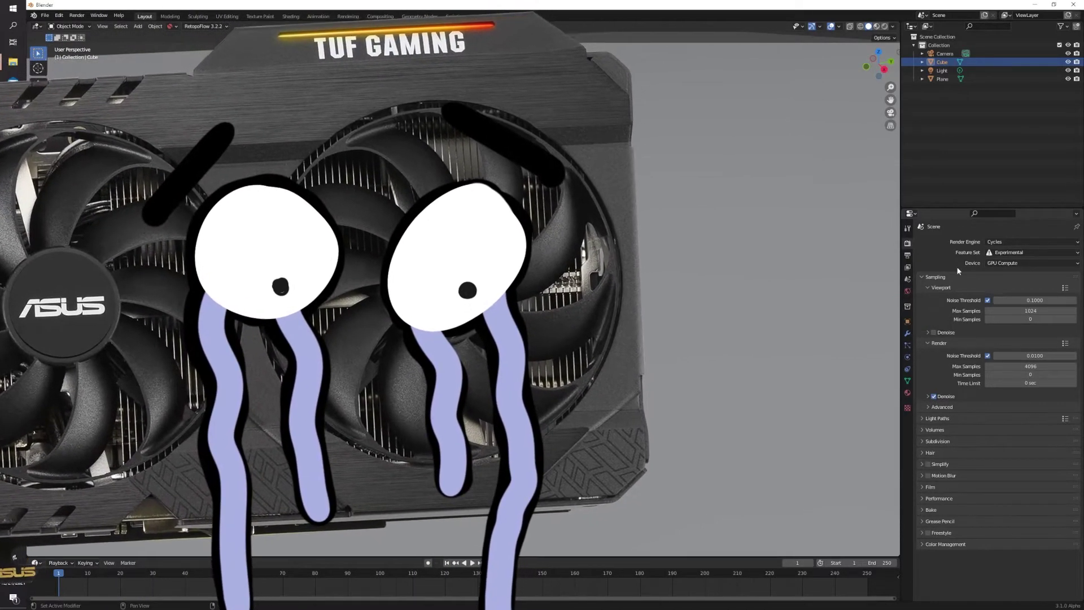
{"action": "left_click", "coordinate": [908, 333]}
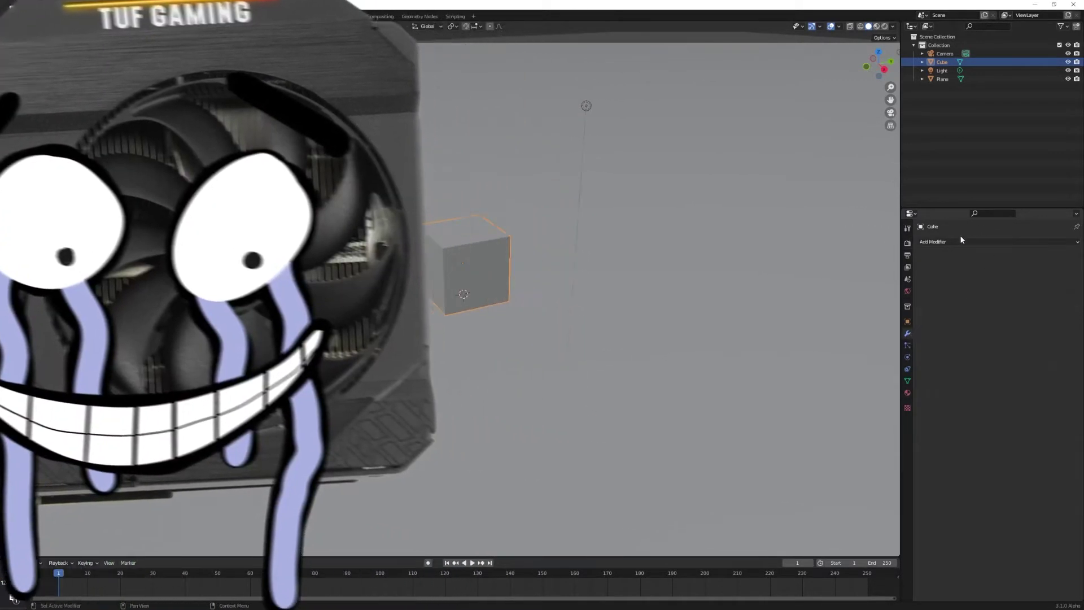
- Tick Caustic Caster on the Cube and Caustic Receiver on the ground Plane
{"action": "left_click", "coordinate": [908, 322]}
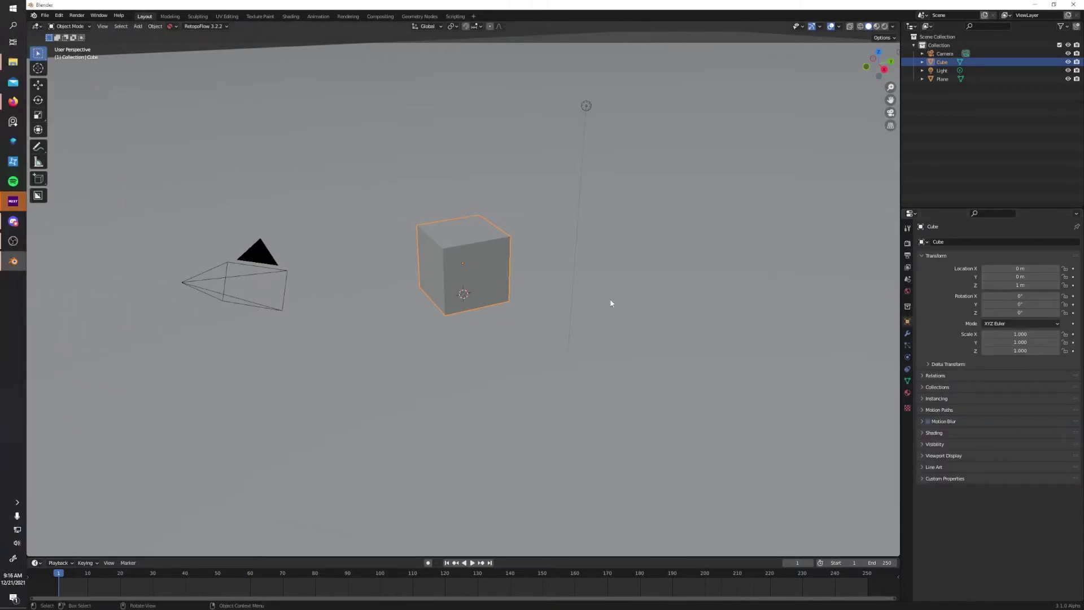
{"action": "left_click", "coordinate": [923, 433]}
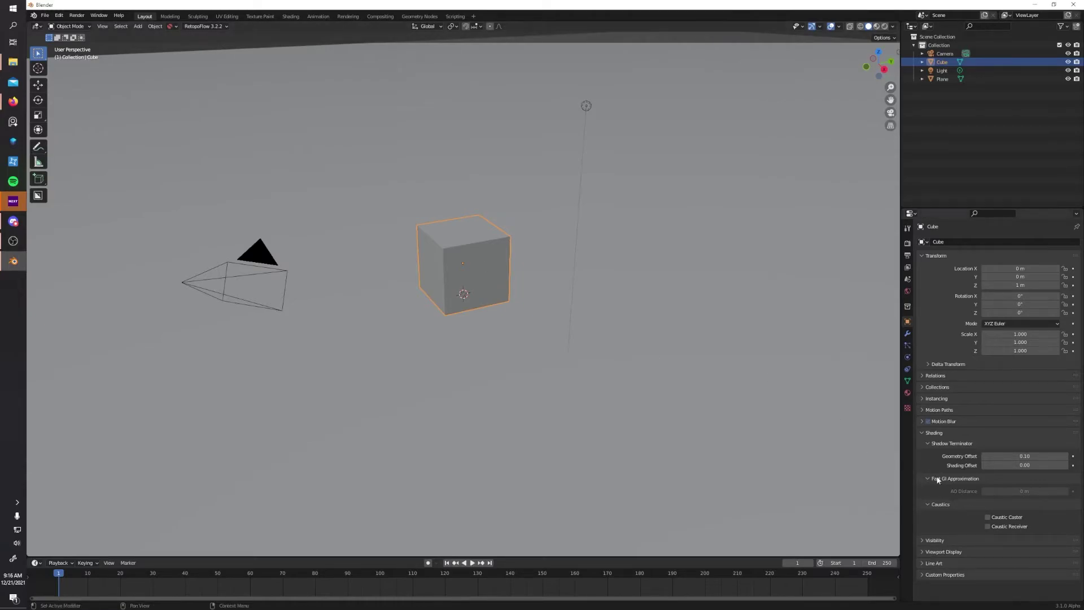
{"action": "left_click", "coordinate": [995, 520]}
{"action": "left_click", "coordinate": [370, 292]}
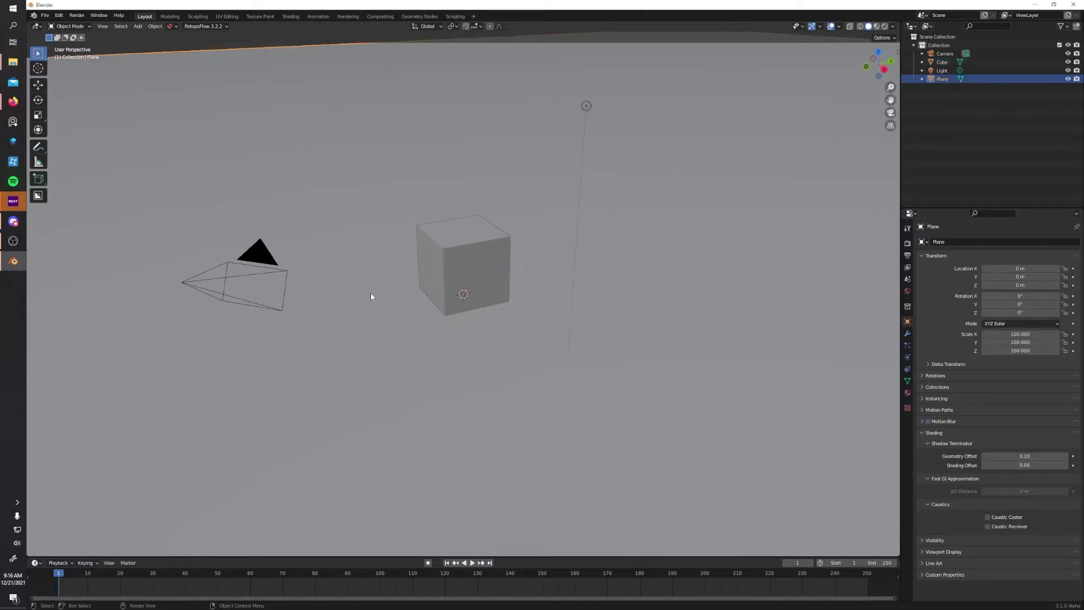
{"action": "left_click", "coordinate": [988, 527]}
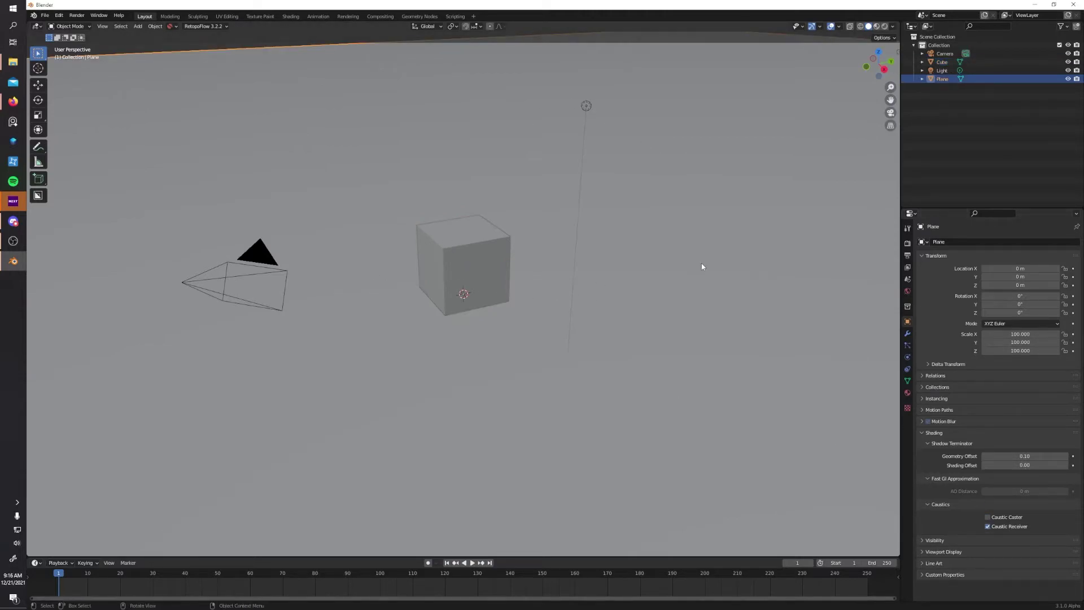
- Tick Caustic Light in the point light's Light data settings
{"action": "left_click", "coordinate": [584, 106]}
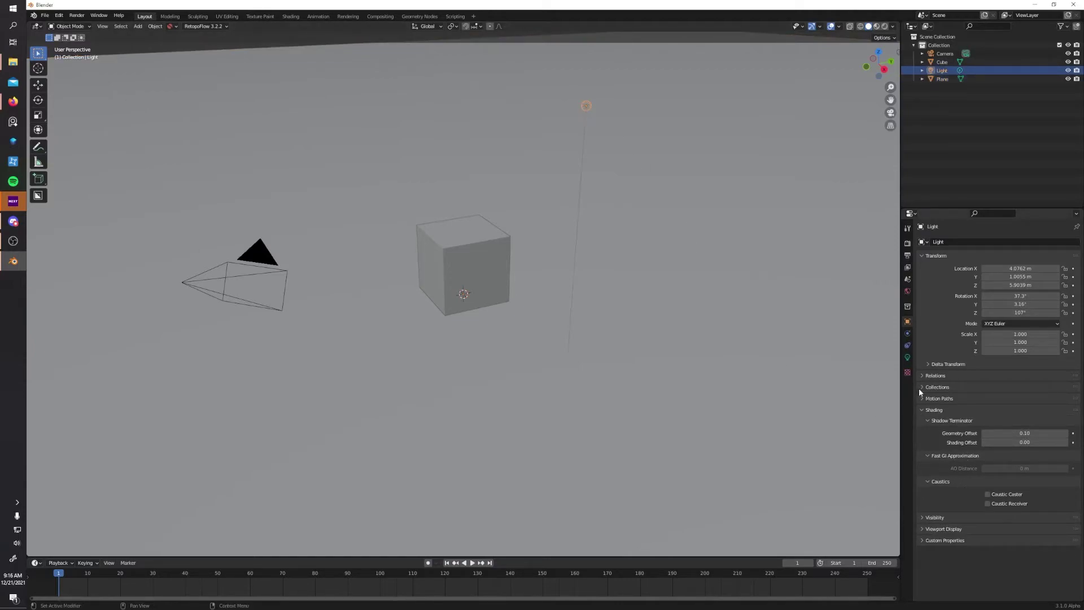
{"action": "left_click", "coordinate": [908, 358]}
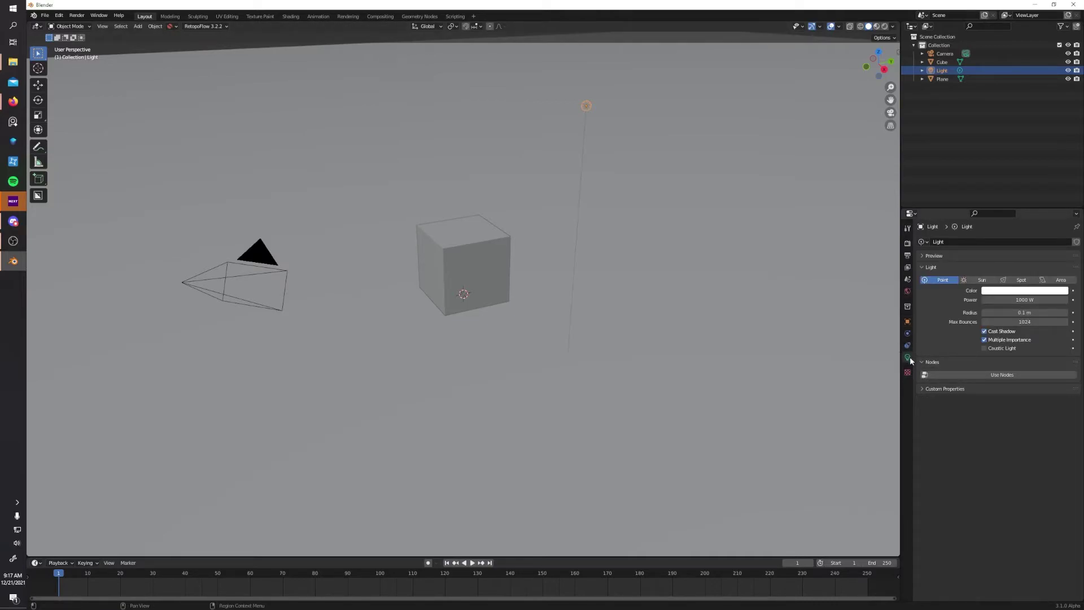
{"action": "left_click", "coordinate": [998, 349]}
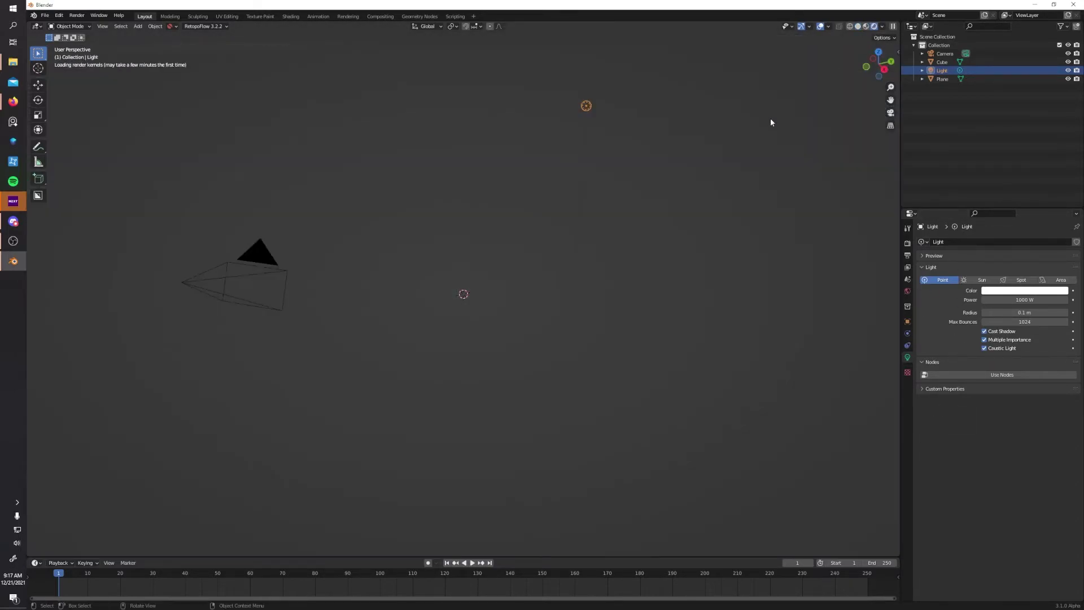
- Set the cube's Transmission to 1.000 and view it low in Rendered shading
{"action": "left_click", "coordinate": [884, 26]}
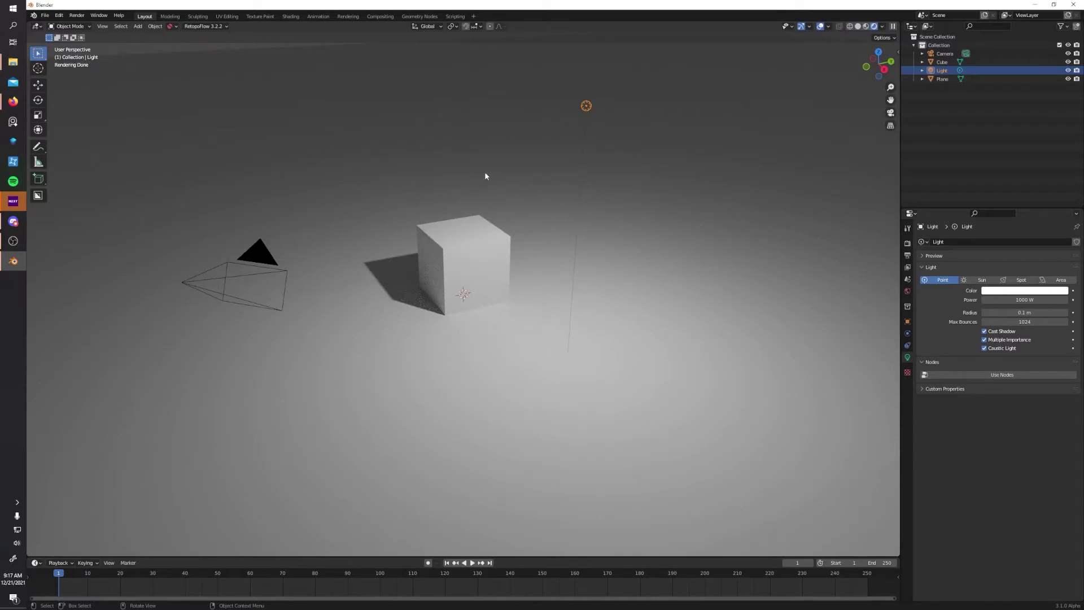
{"action": "left_click", "coordinate": [502, 250]}
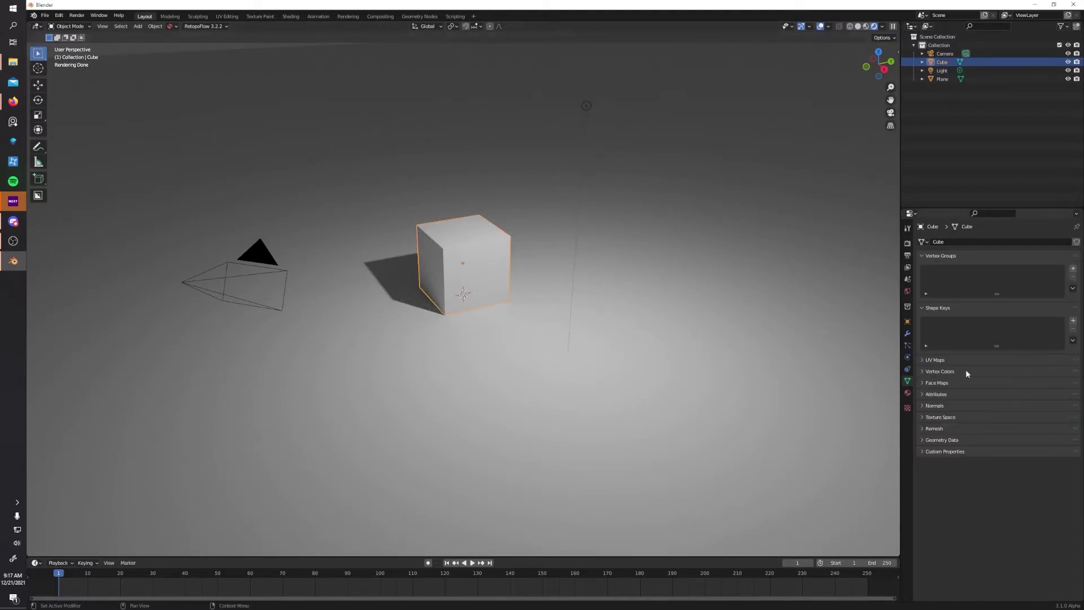
{"action": "left_click", "coordinate": [908, 393]}
{"action": "scroll", "coordinate": [1000, 427], "scroll_direction": "down", "scroll_amount": 3}
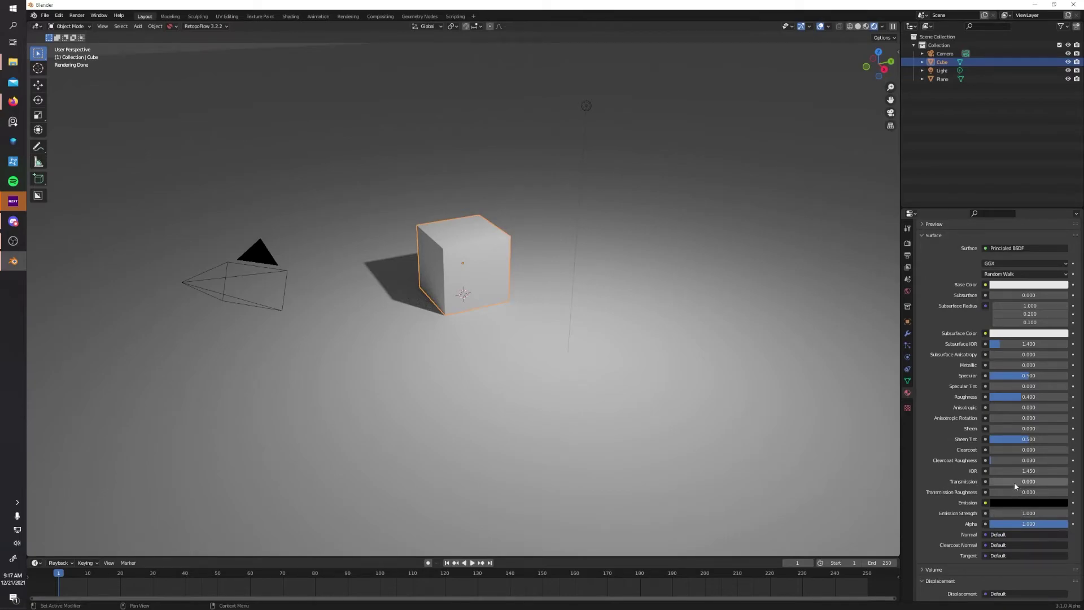
{"action": "left_click_drag", "start_coordinate": [1014, 482], "coordinate": [1068, 482]}
{"action": "left_click", "coordinate": [625, 264]}
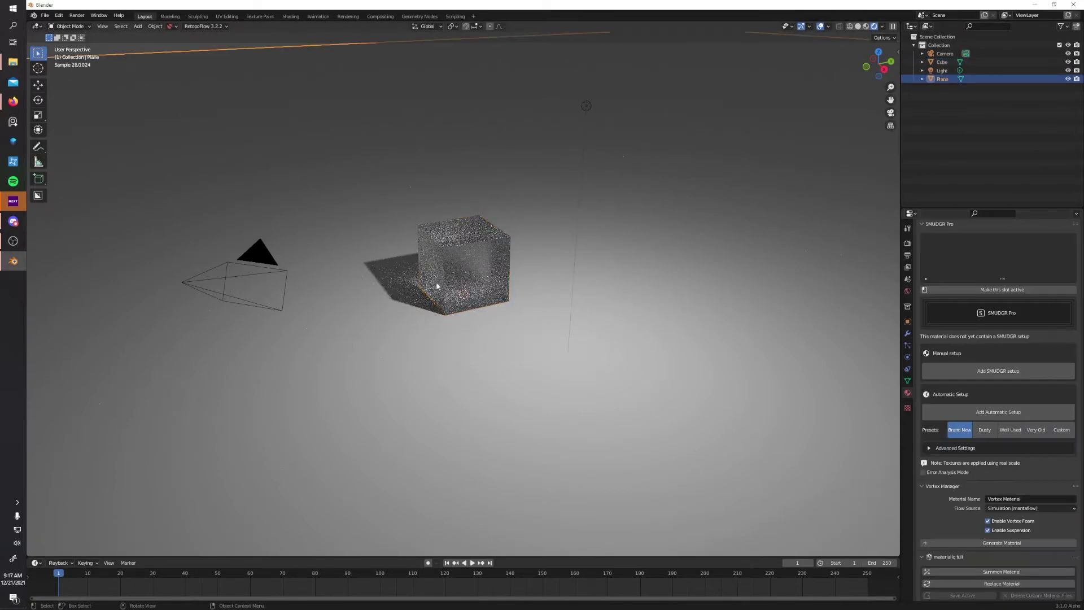
{"action": "middle_click_drag", "start_coordinate": [409, 273], "coordinate": [456, 299]}
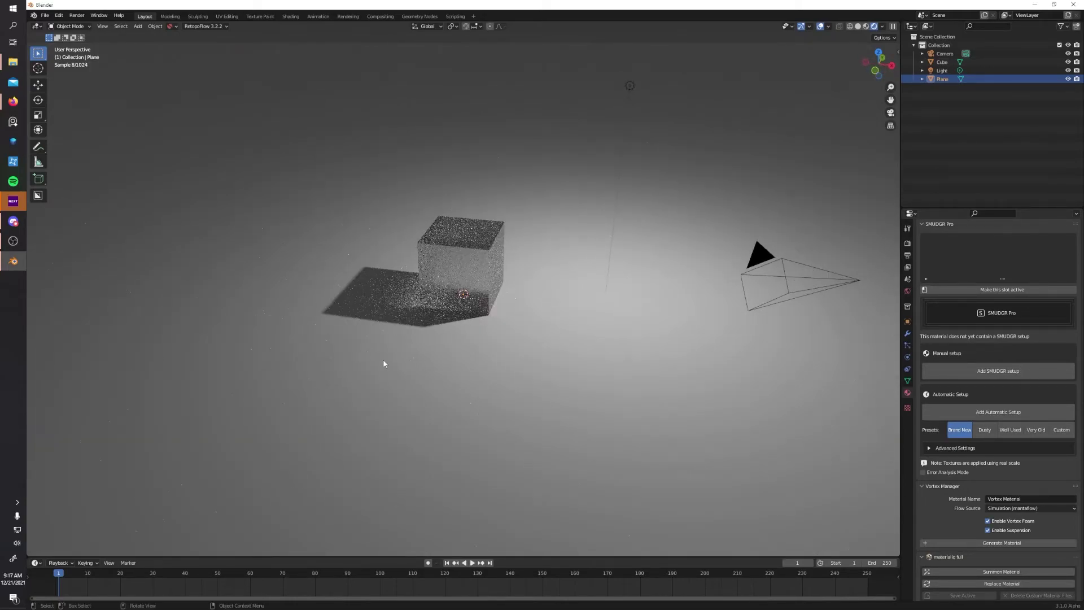
{"action": "middle_click_drag", "start_coordinate": [384, 364], "coordinate": [401, 317]}
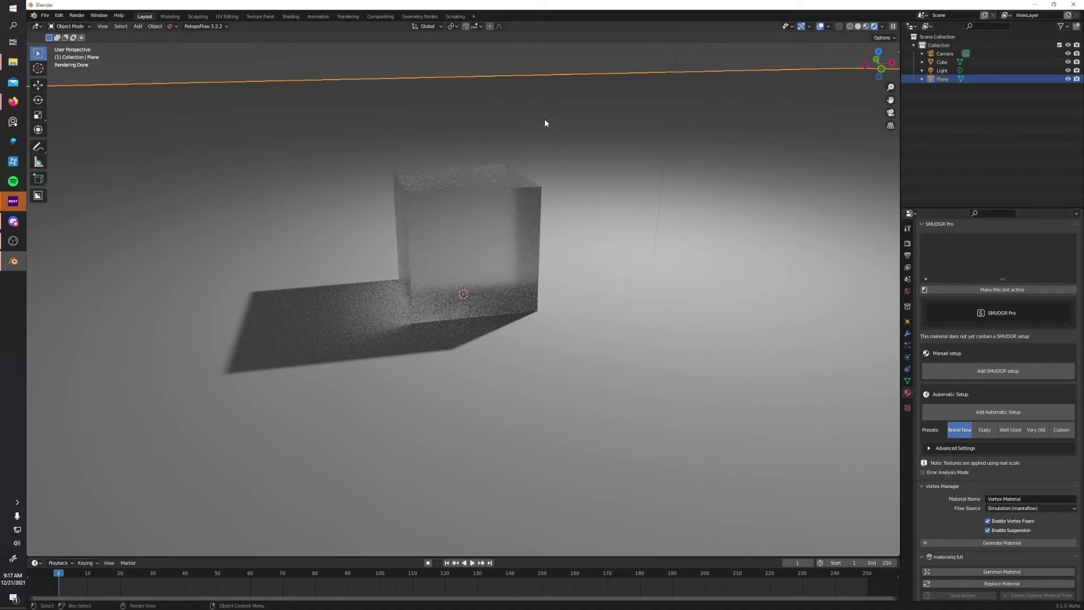
- Move the point light along X and up Z so the cube's shadow stretches right
{"action": "scroll", "coordinate": [520, 209], "scroll_direction": "down", "scroll_amount": 3}
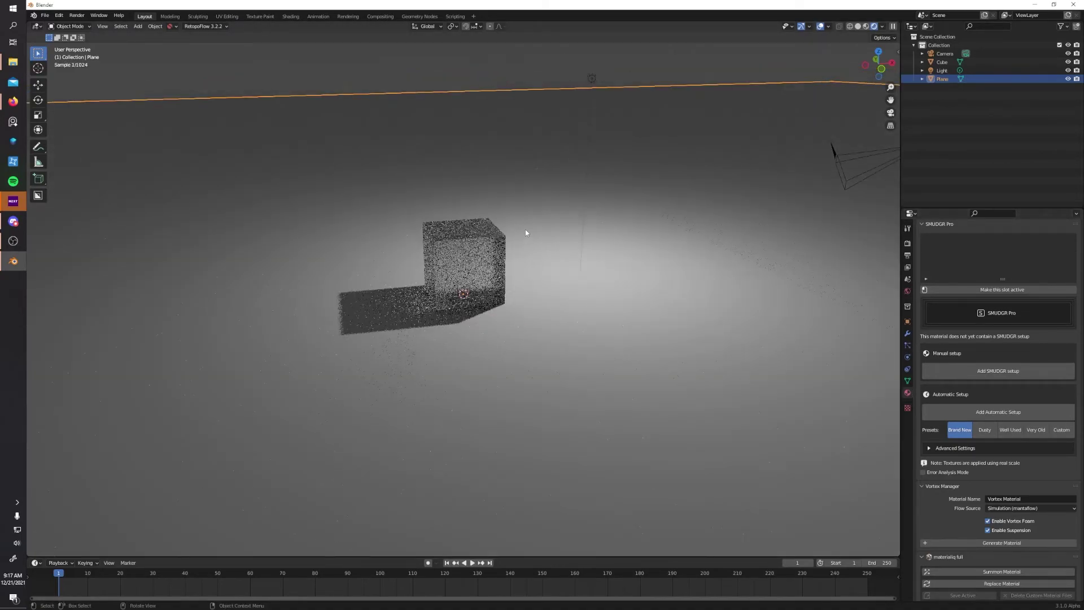
{"action": "left_click", "coordinate": [593, 78]}
{"action": "key", "text": "g"}
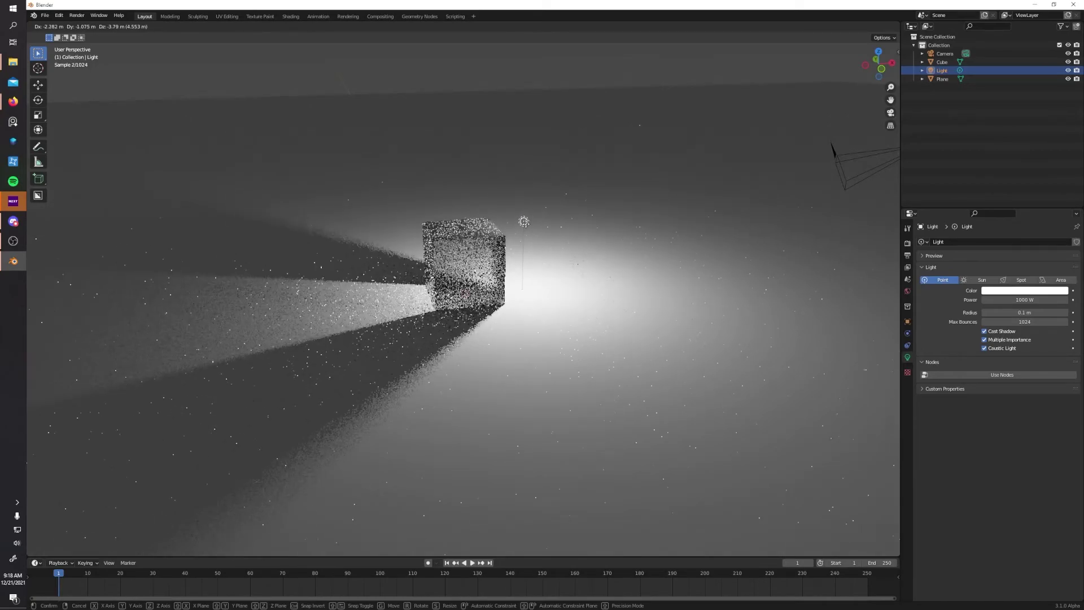
{"action": "left_click", "coordinate": [513, 192]}
{"action": "key", "text": "g"}
{"action": "key", "text": "x"}
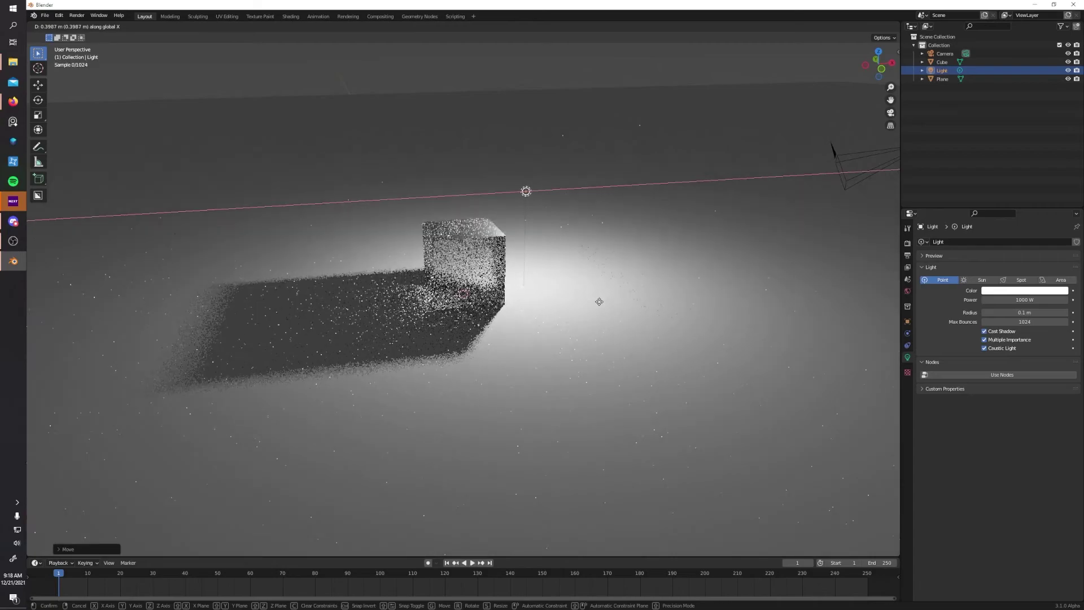
{"action": "left_click", "coordinate": [449, 303]}
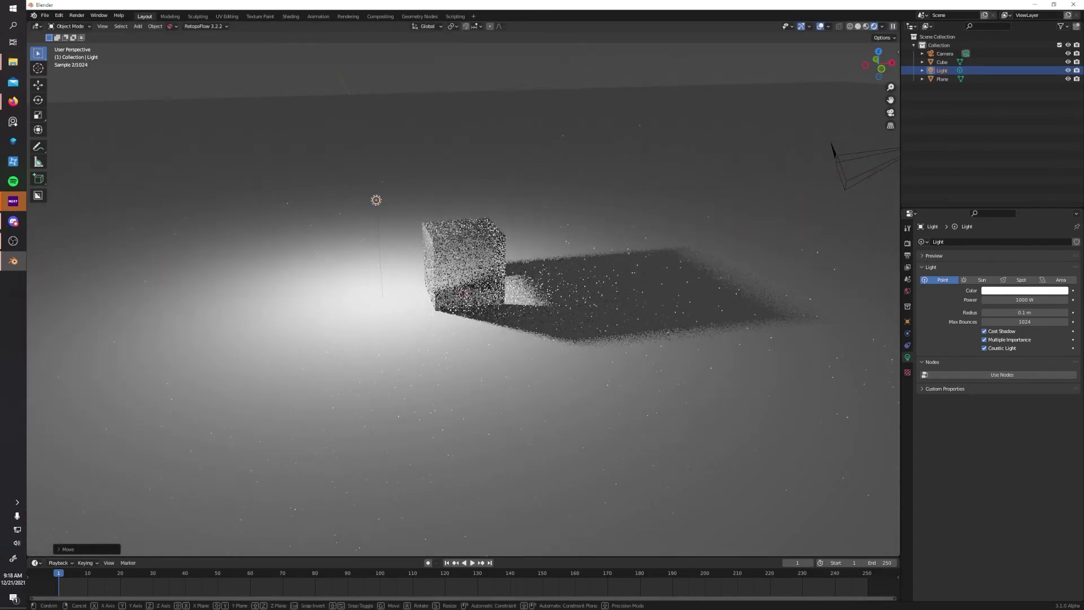
{"action": "key", "text": "g"}
{"action": "key", "text": "x"}
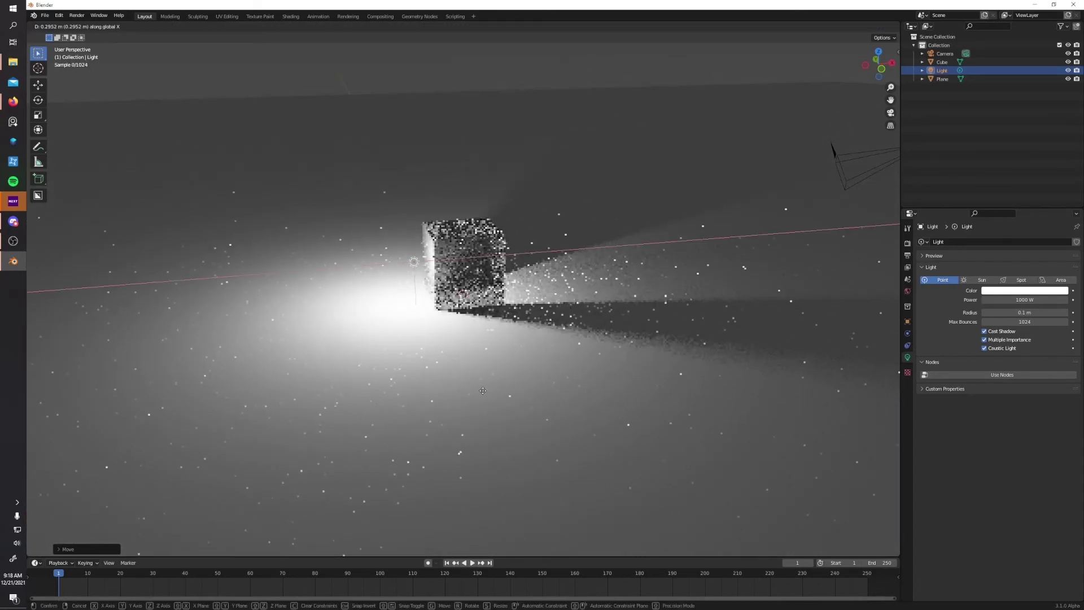
{"action": "key", "text": "z"}
{"action": "left_click", "coordinate": [456, 296]}
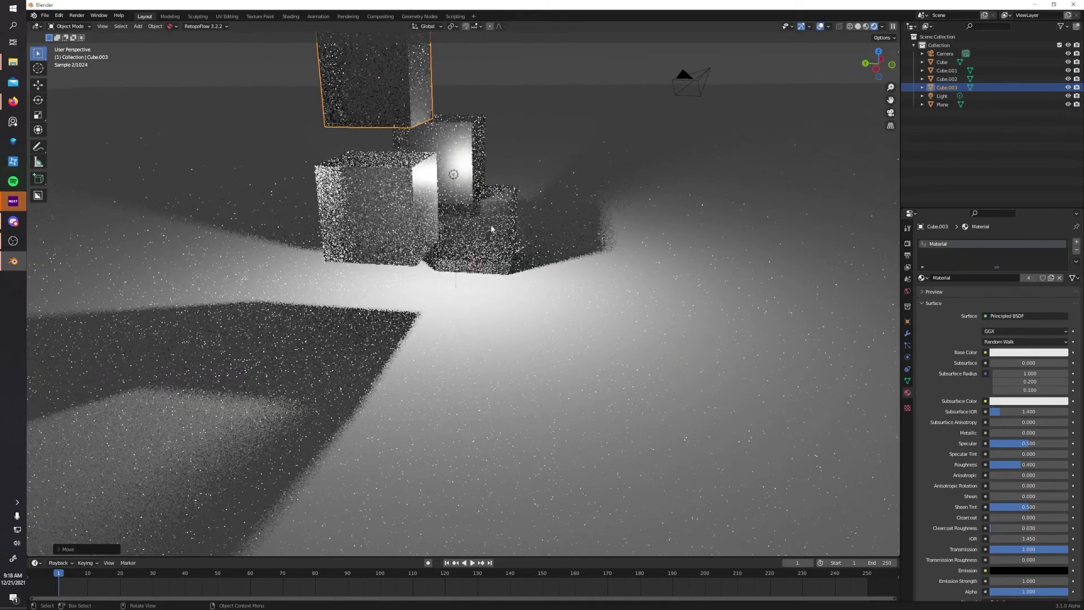
- Clear the selection and orbit around the cone and three glass cubes to inspect their caustic shadows
{"action": "middle_click_drag", "start_coordinate": [492, 229], "coordinate": [395, 260]}
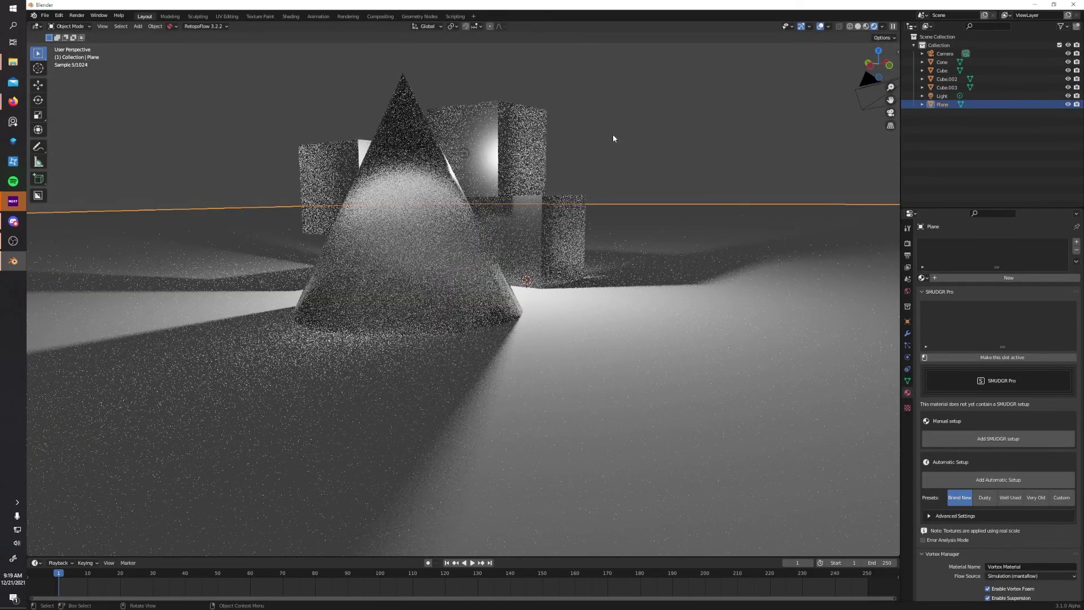
{"action": "left_click", "coordinate": [614, 138]}
{"action": "middle_click_drag", "start_coordinate": [614, 137], "coordinate": [452, 238]}
{"action": "scroll", "coordinate": [359, 289], "scroll_direction": "down", "scroll_amount": 6}
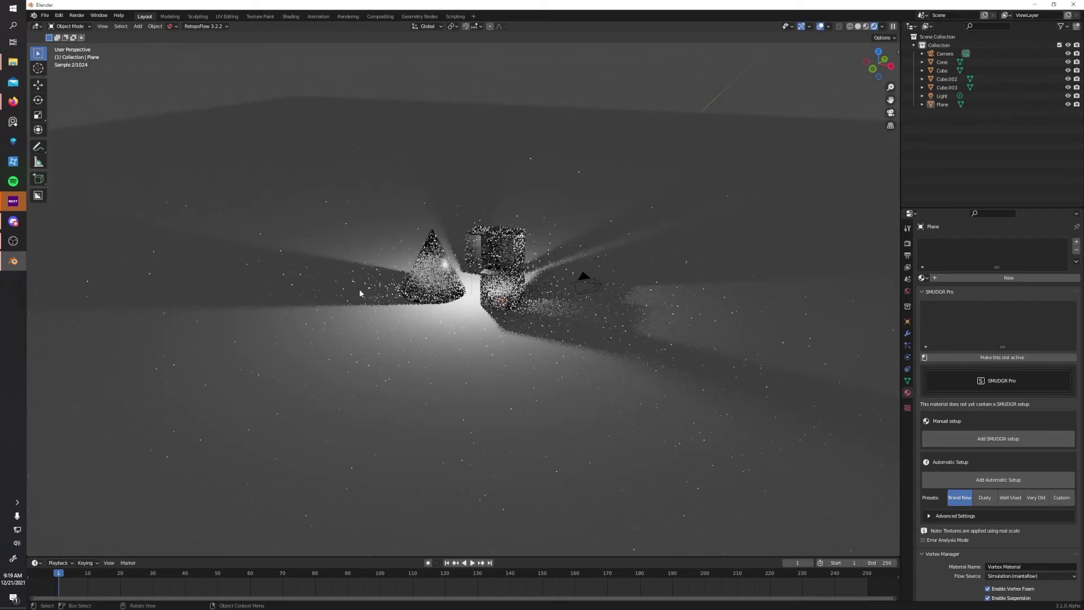
{"action": "mouse_move", "coordinate": [331, 274]}
{"action": "middle_mouse_down"}
{"action": "mouse_move", "coordinate": [579, 334]}
{"action": "mouse_move", "coordinate": [130, 257]}
{"action": "middle_mouse_up"}
{"action": "key", "text": "z"}
{"action": "left_click", "coordinate": [402, 287]}
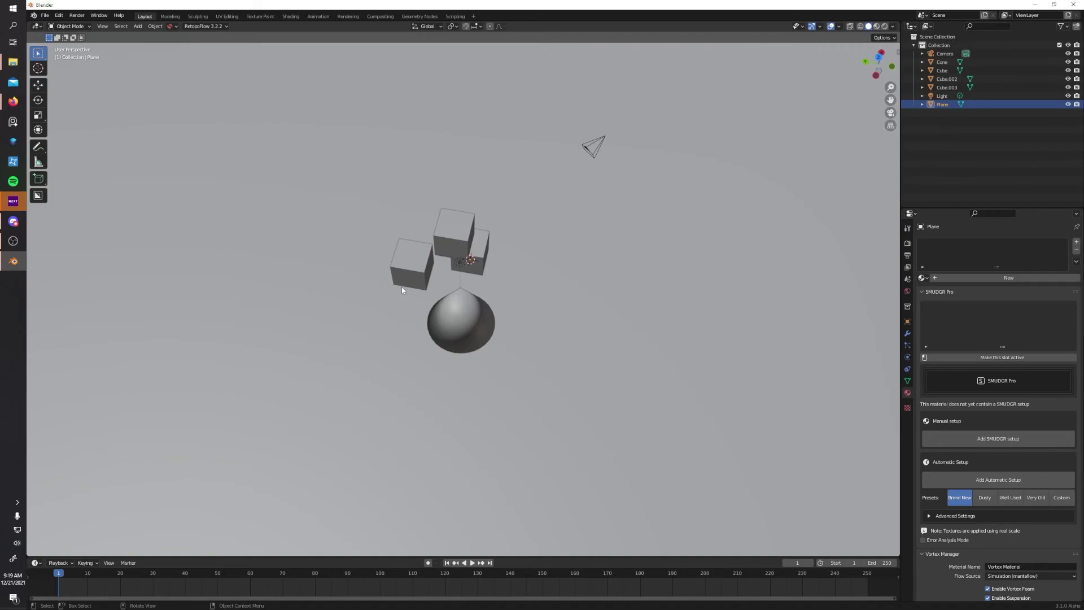
{"action": "middle_click_drag", "start_coordinate": [401, 287], "coordinate": [480, 246]}
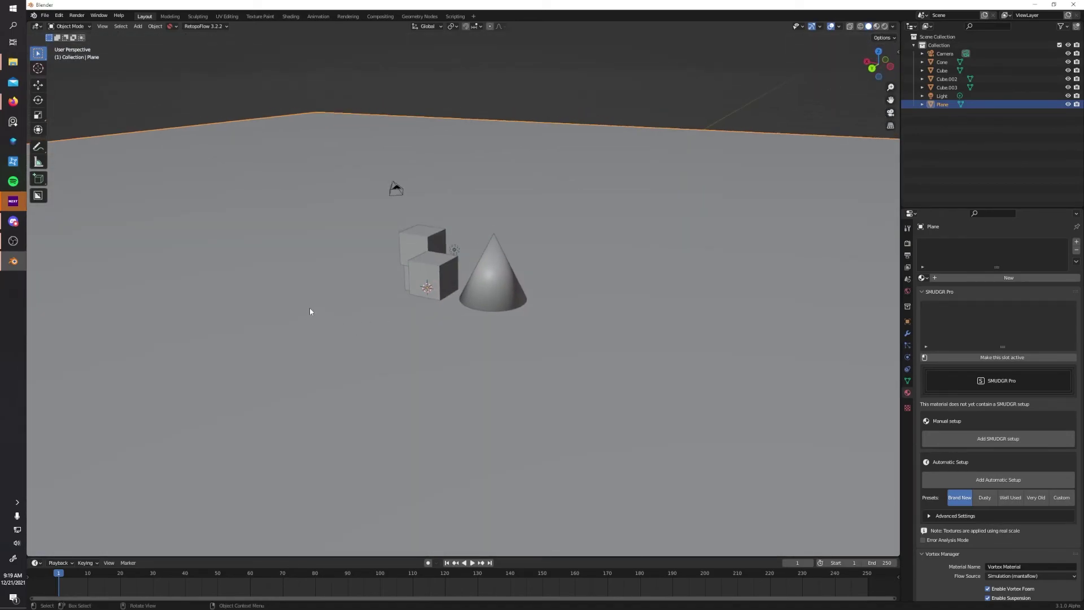
{"action": "middle_click_drag", "start_coordinate": [309, 310], "coordinate": [956, 133]}
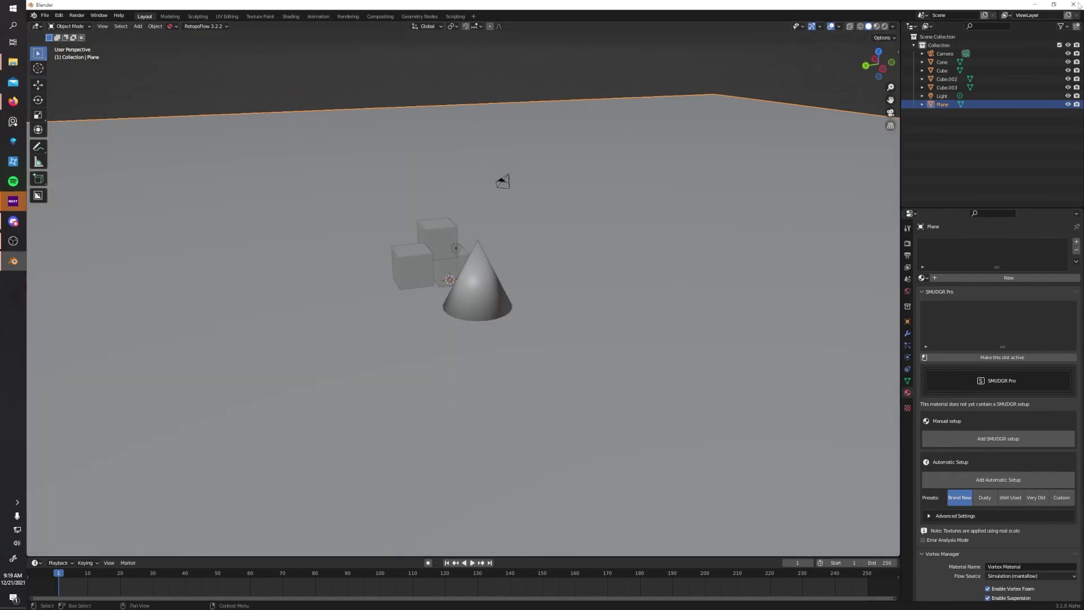